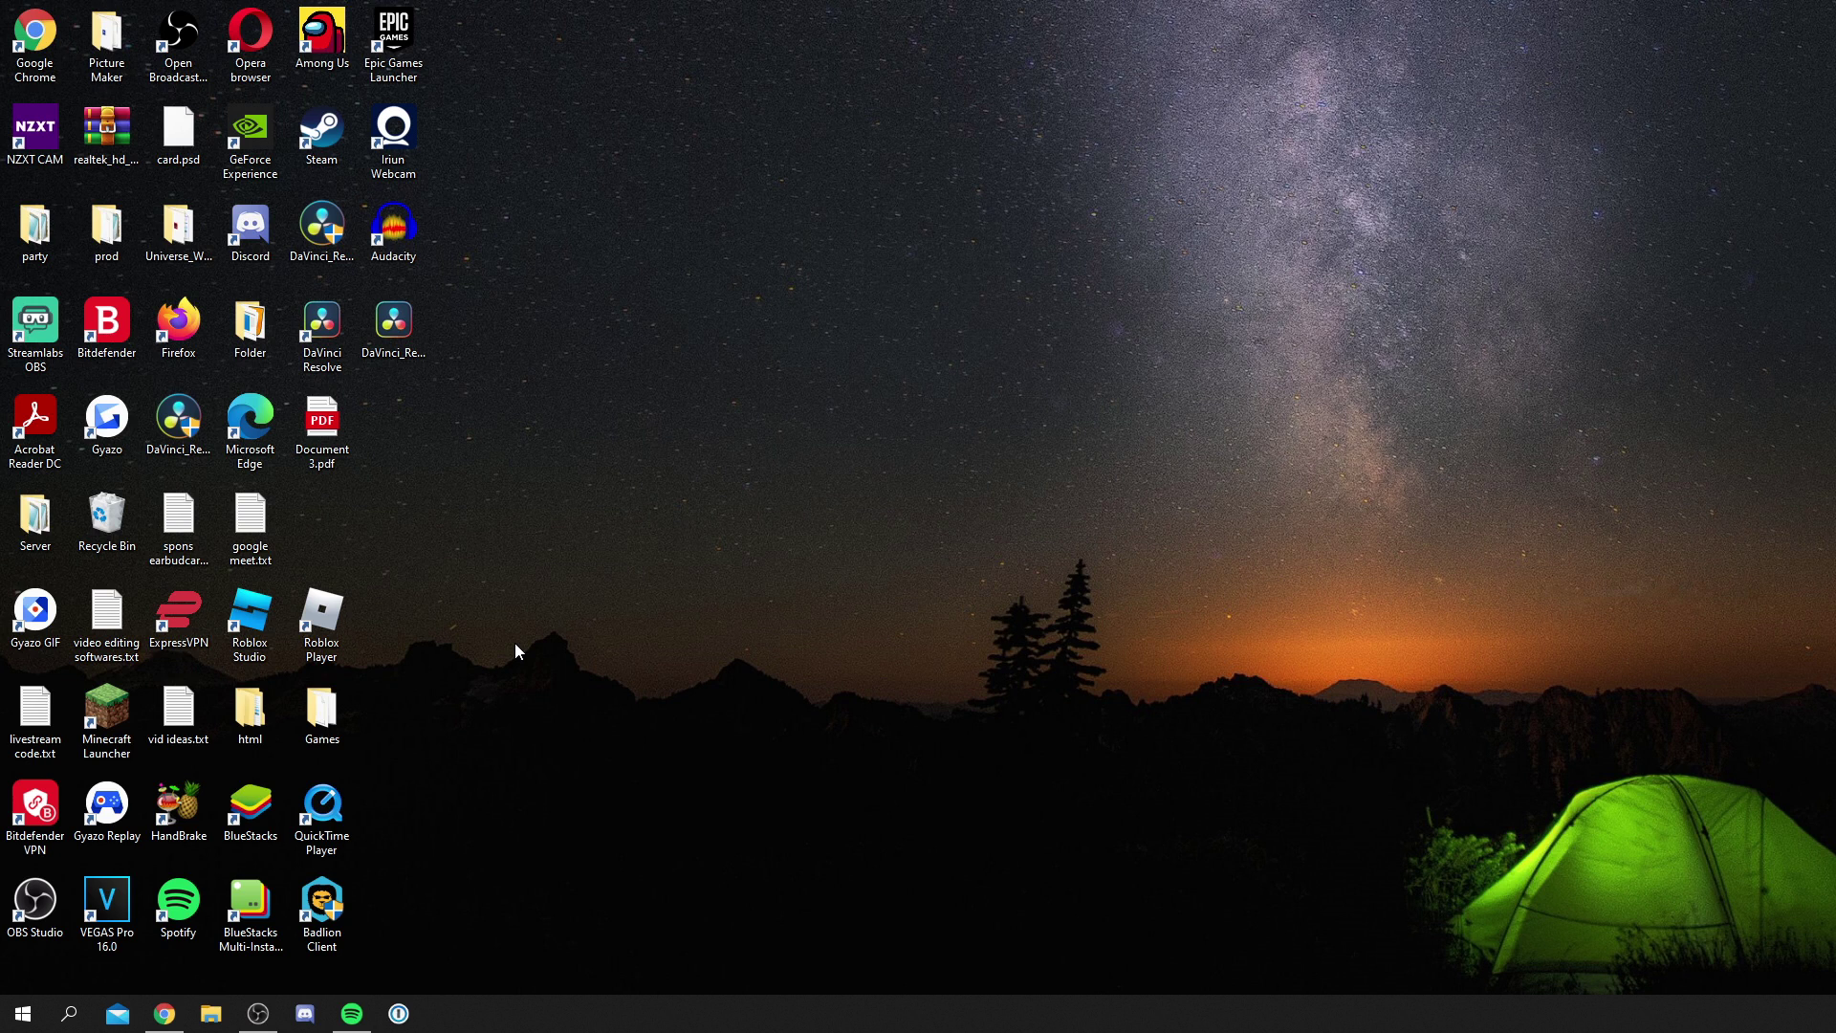
Step: Search Google in Chrome for "clownfish voice changer" and open the clownfish-translator.com voice changer page
left_click(164, 1014)
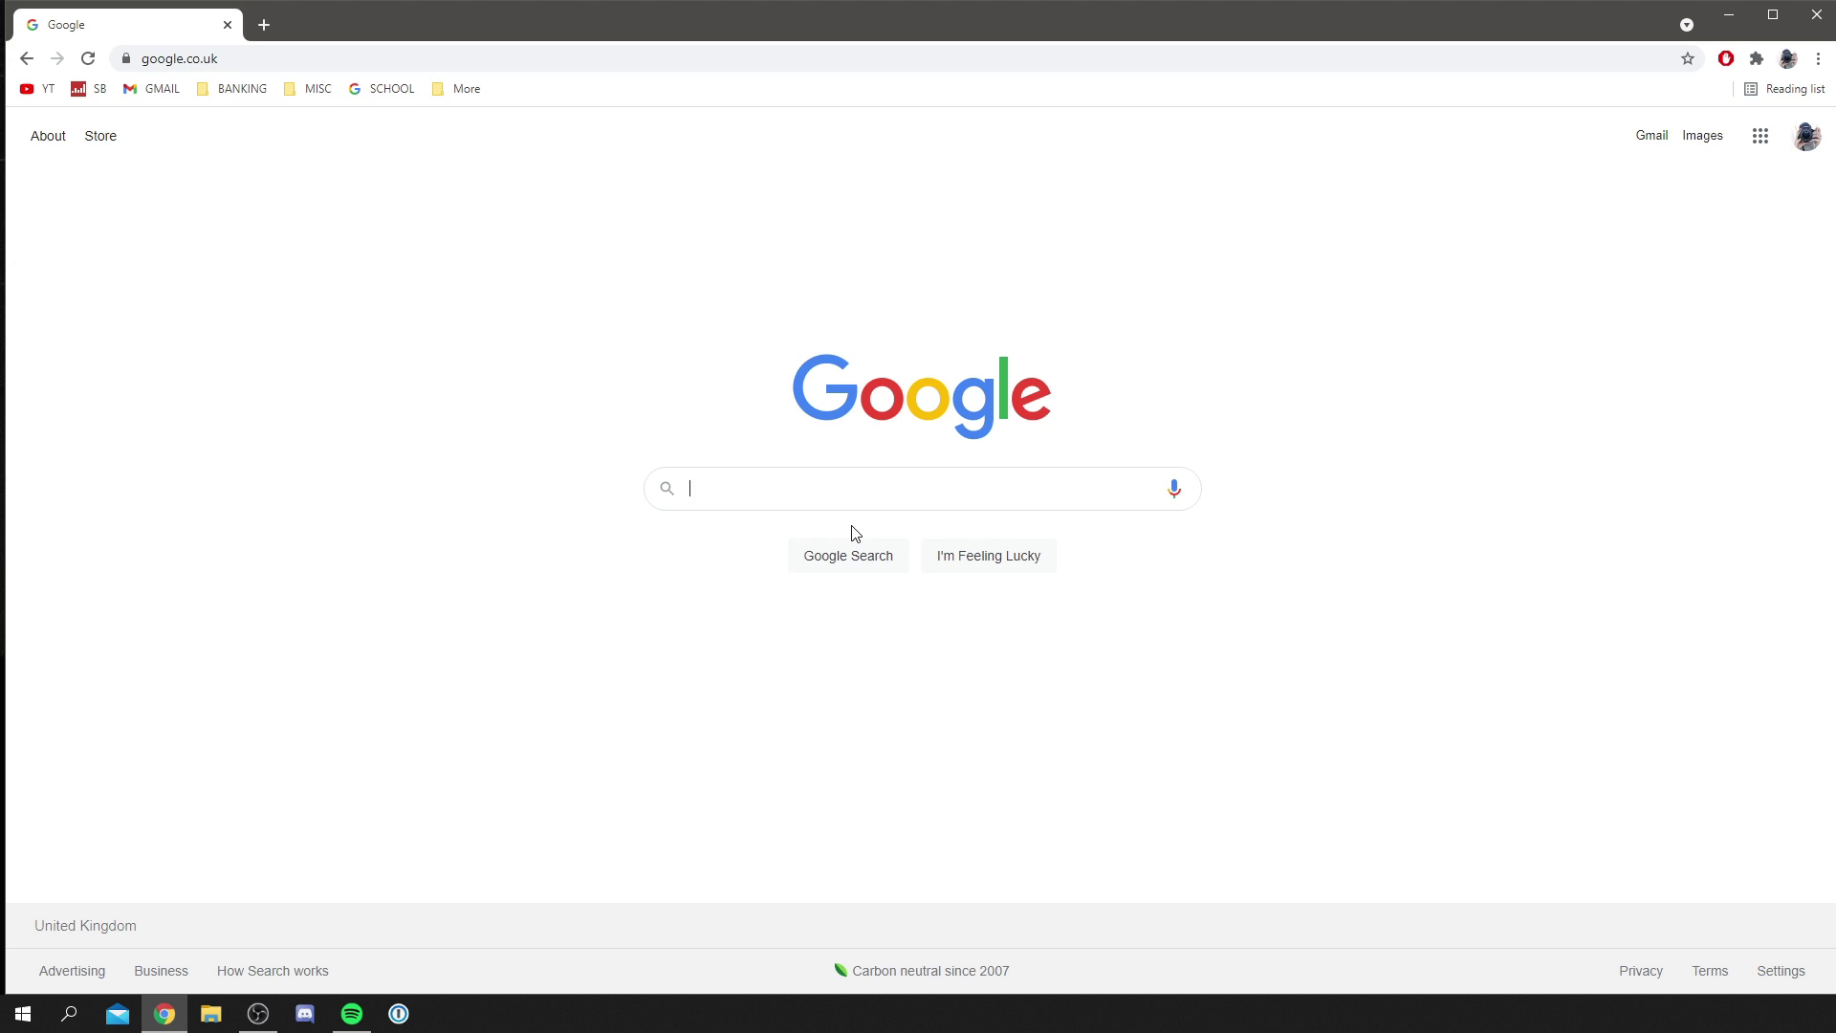
type("clow")
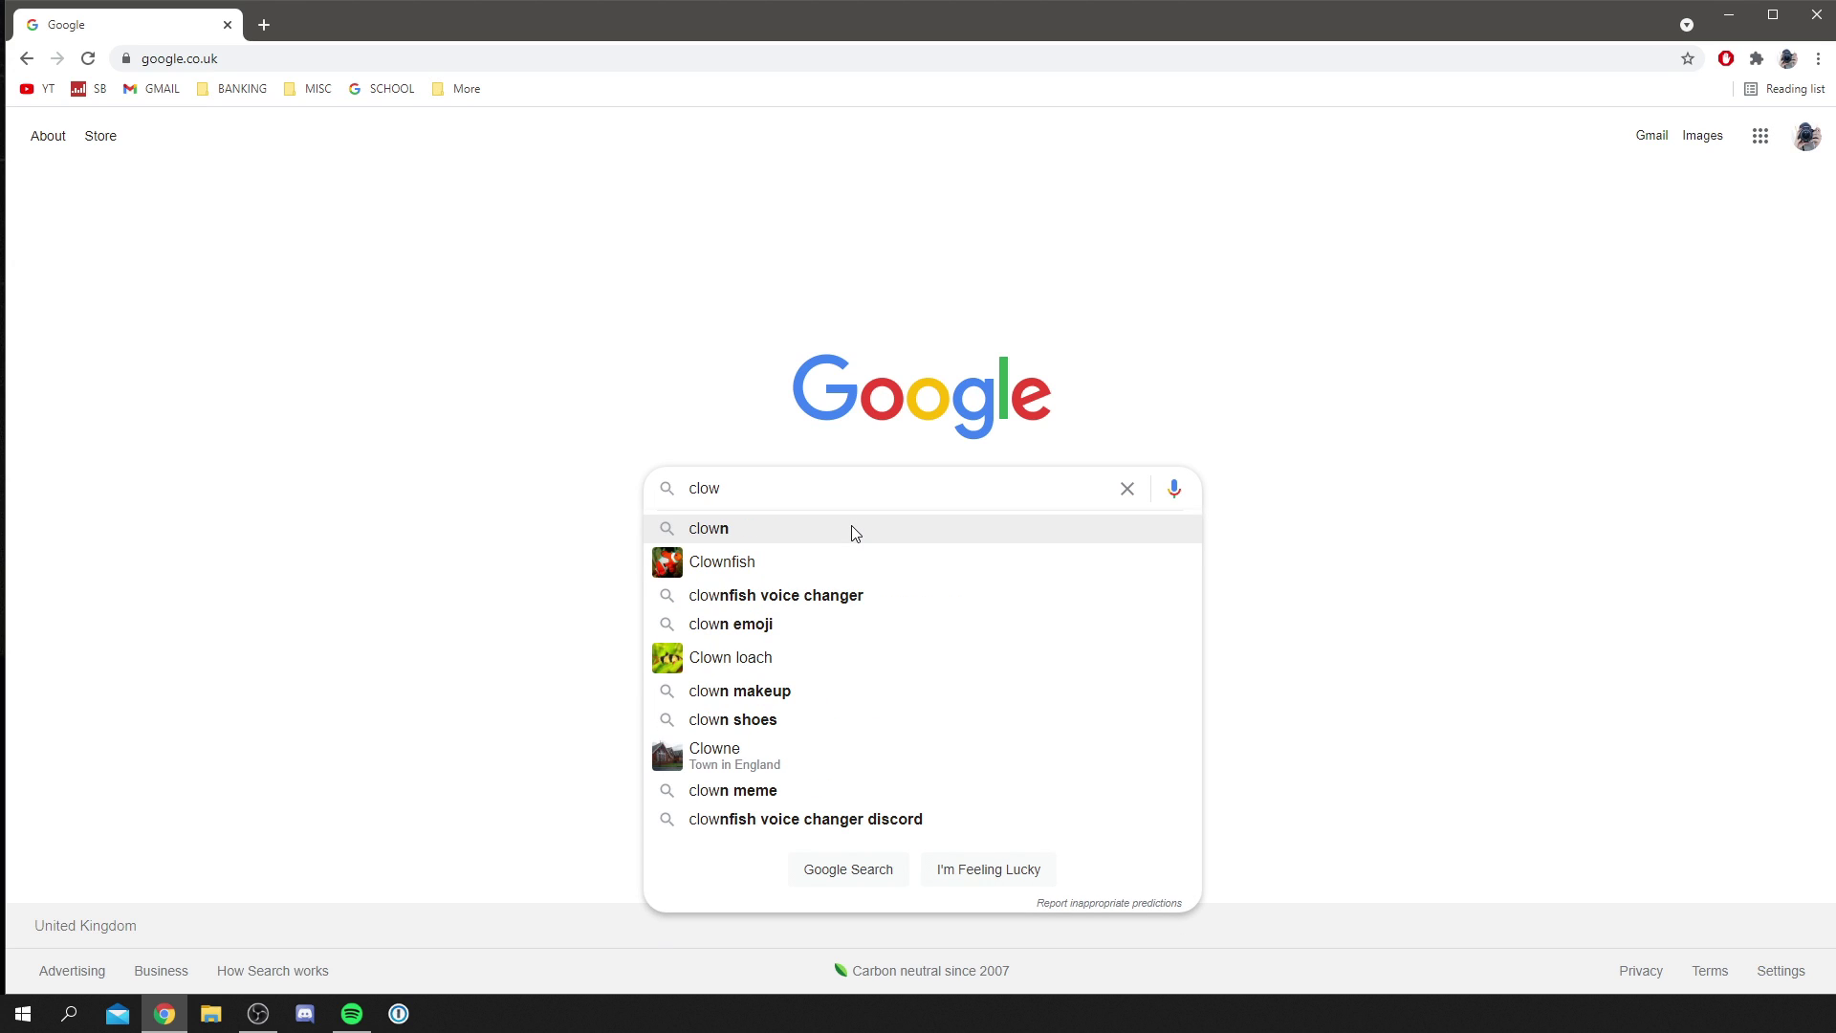
type("nfish")
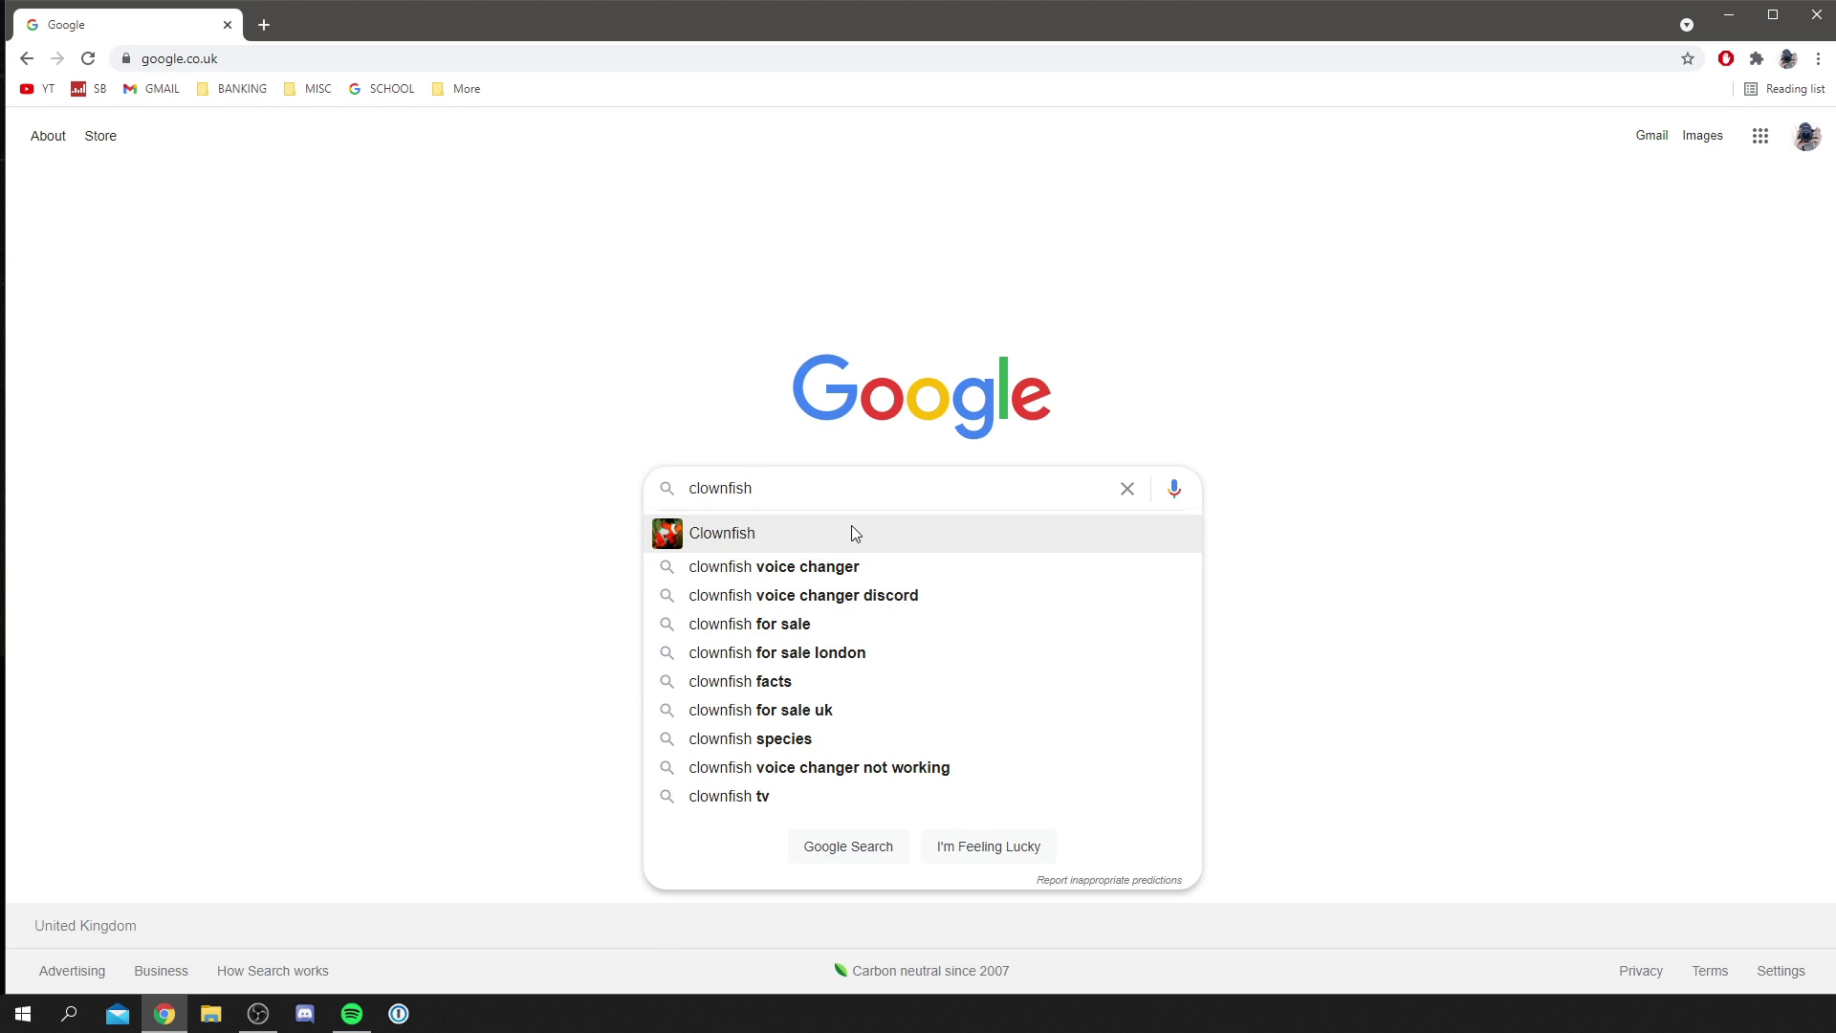
left_click(828, 567)
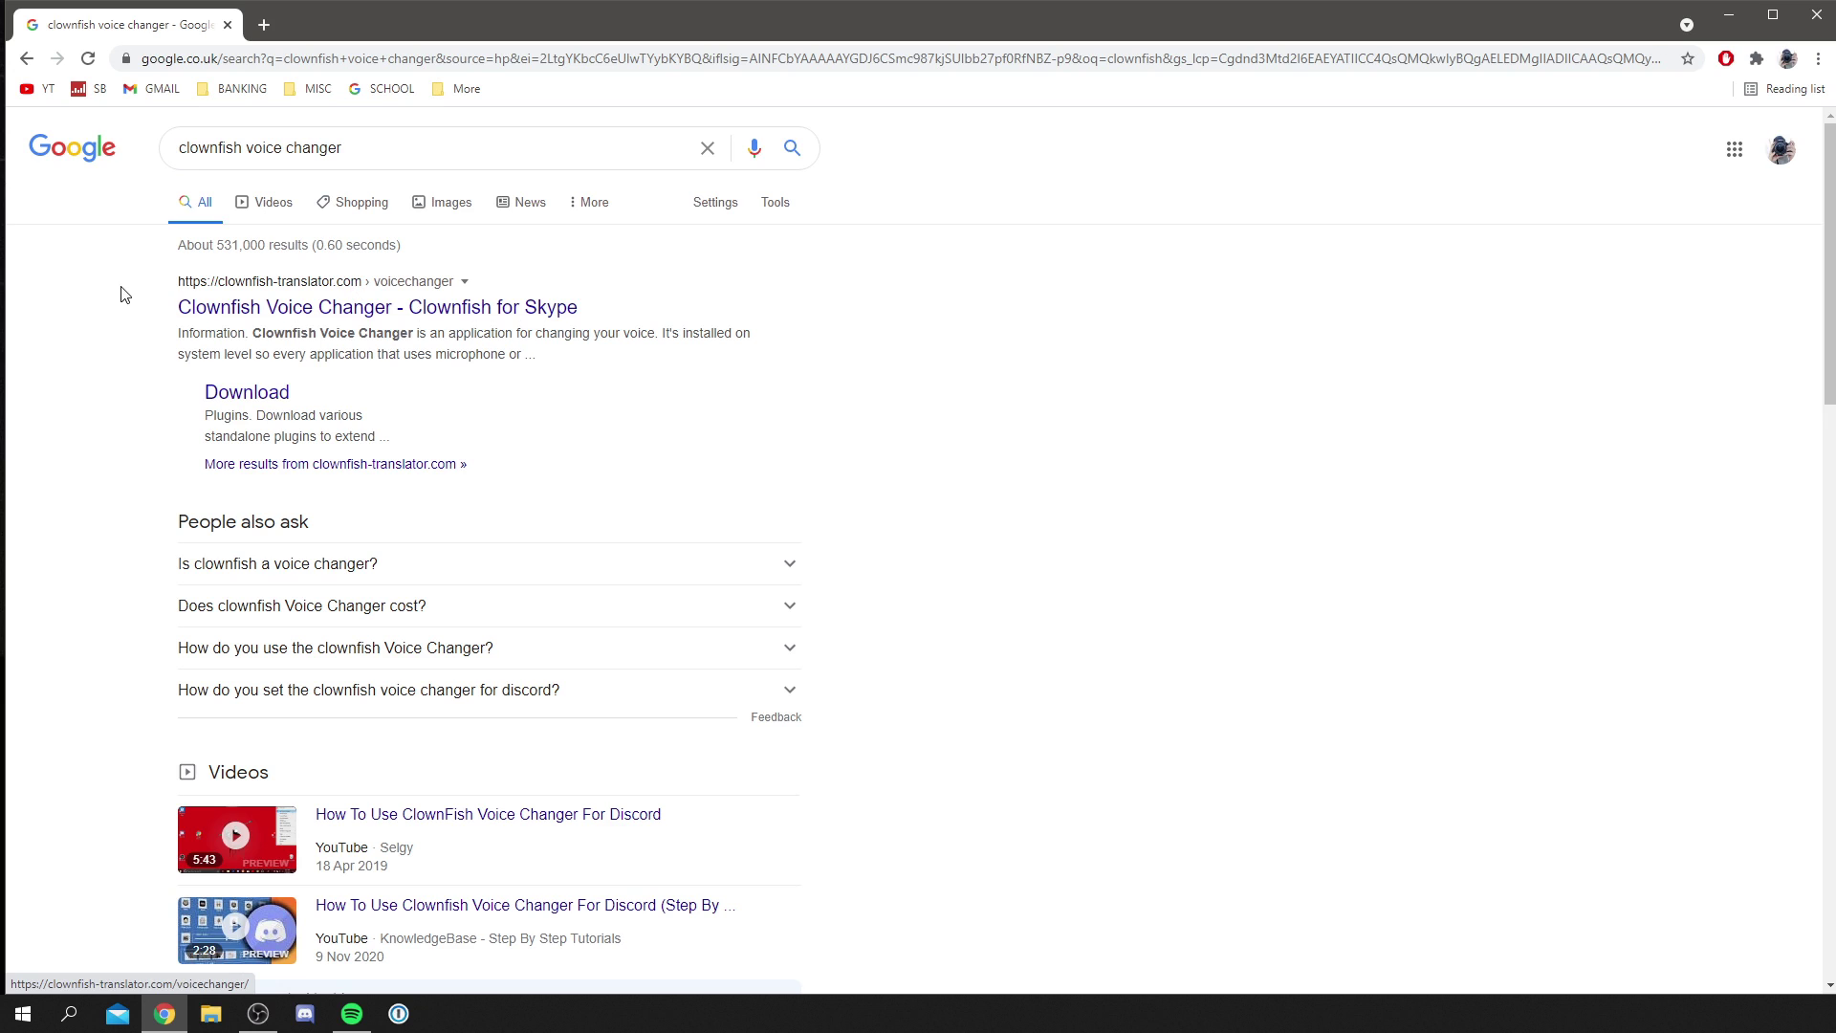
left_click(312, 307)
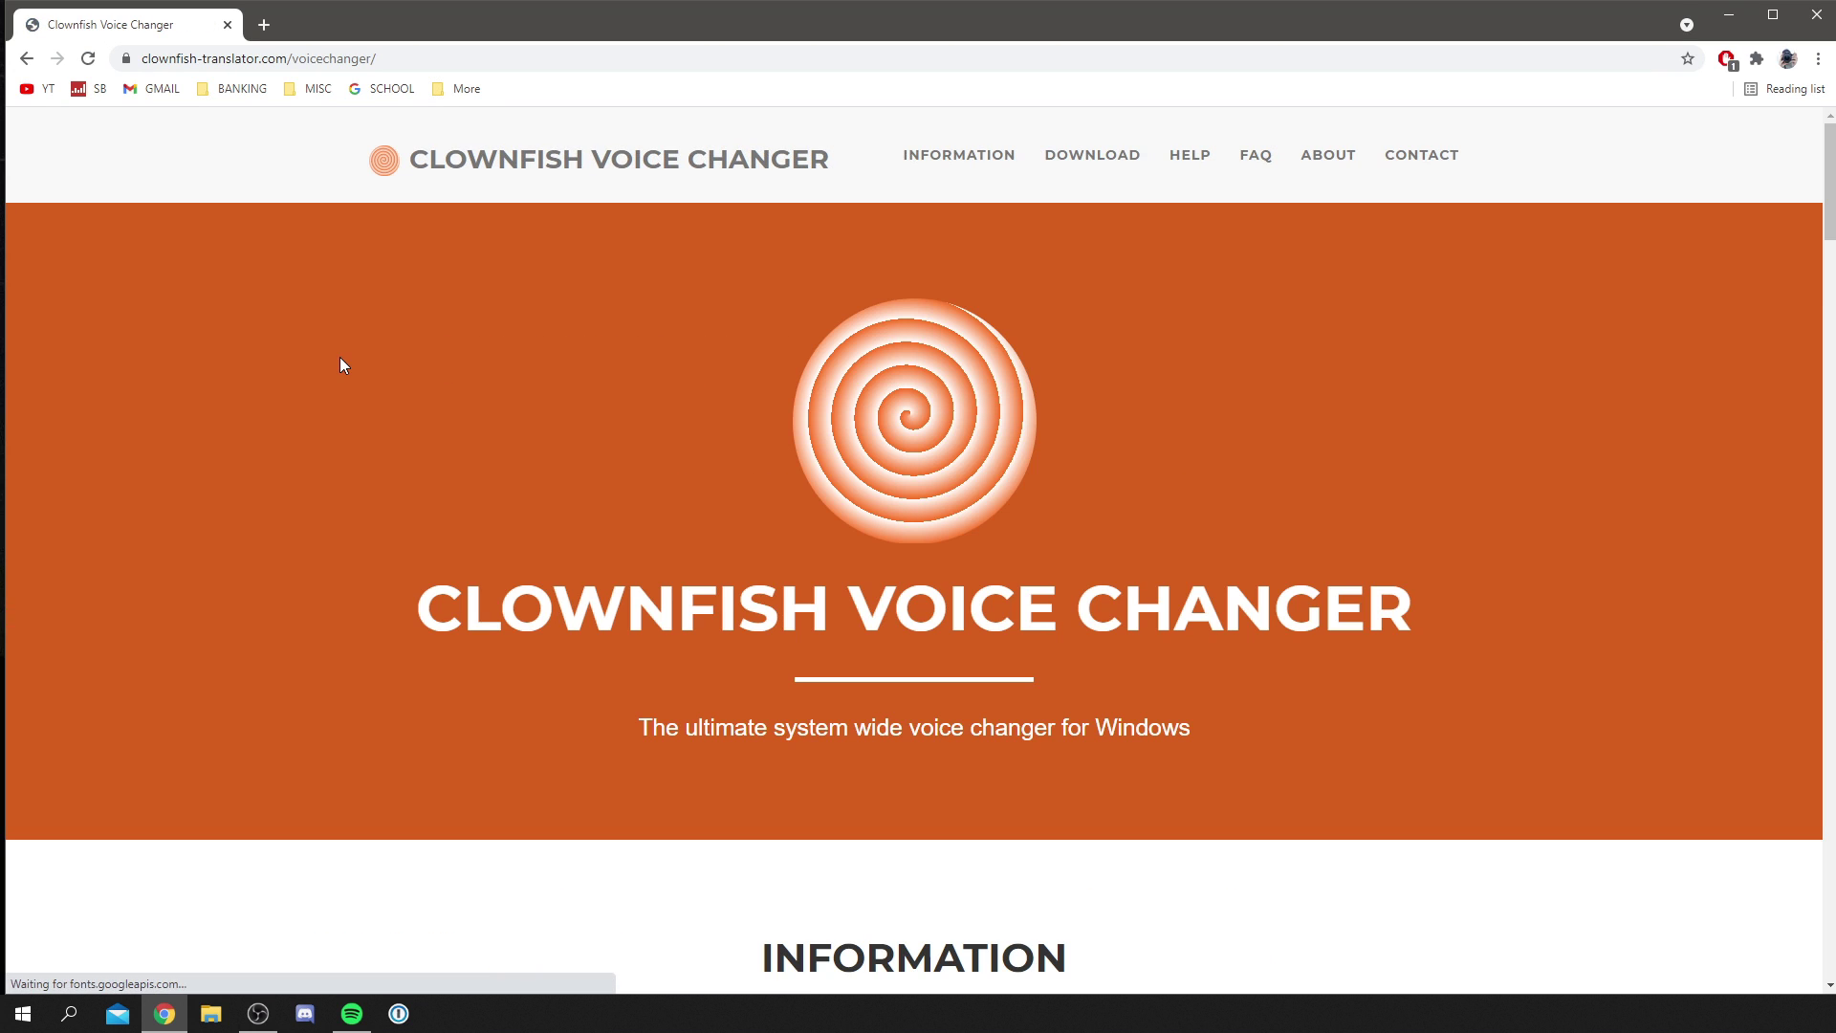
Step: Download the 64bit (32bit VST) installer of Clownfish Voice Changer from the site's download page
scroll(1294, 443, "down", 1)
scroll(1250, 600, "up", 1)
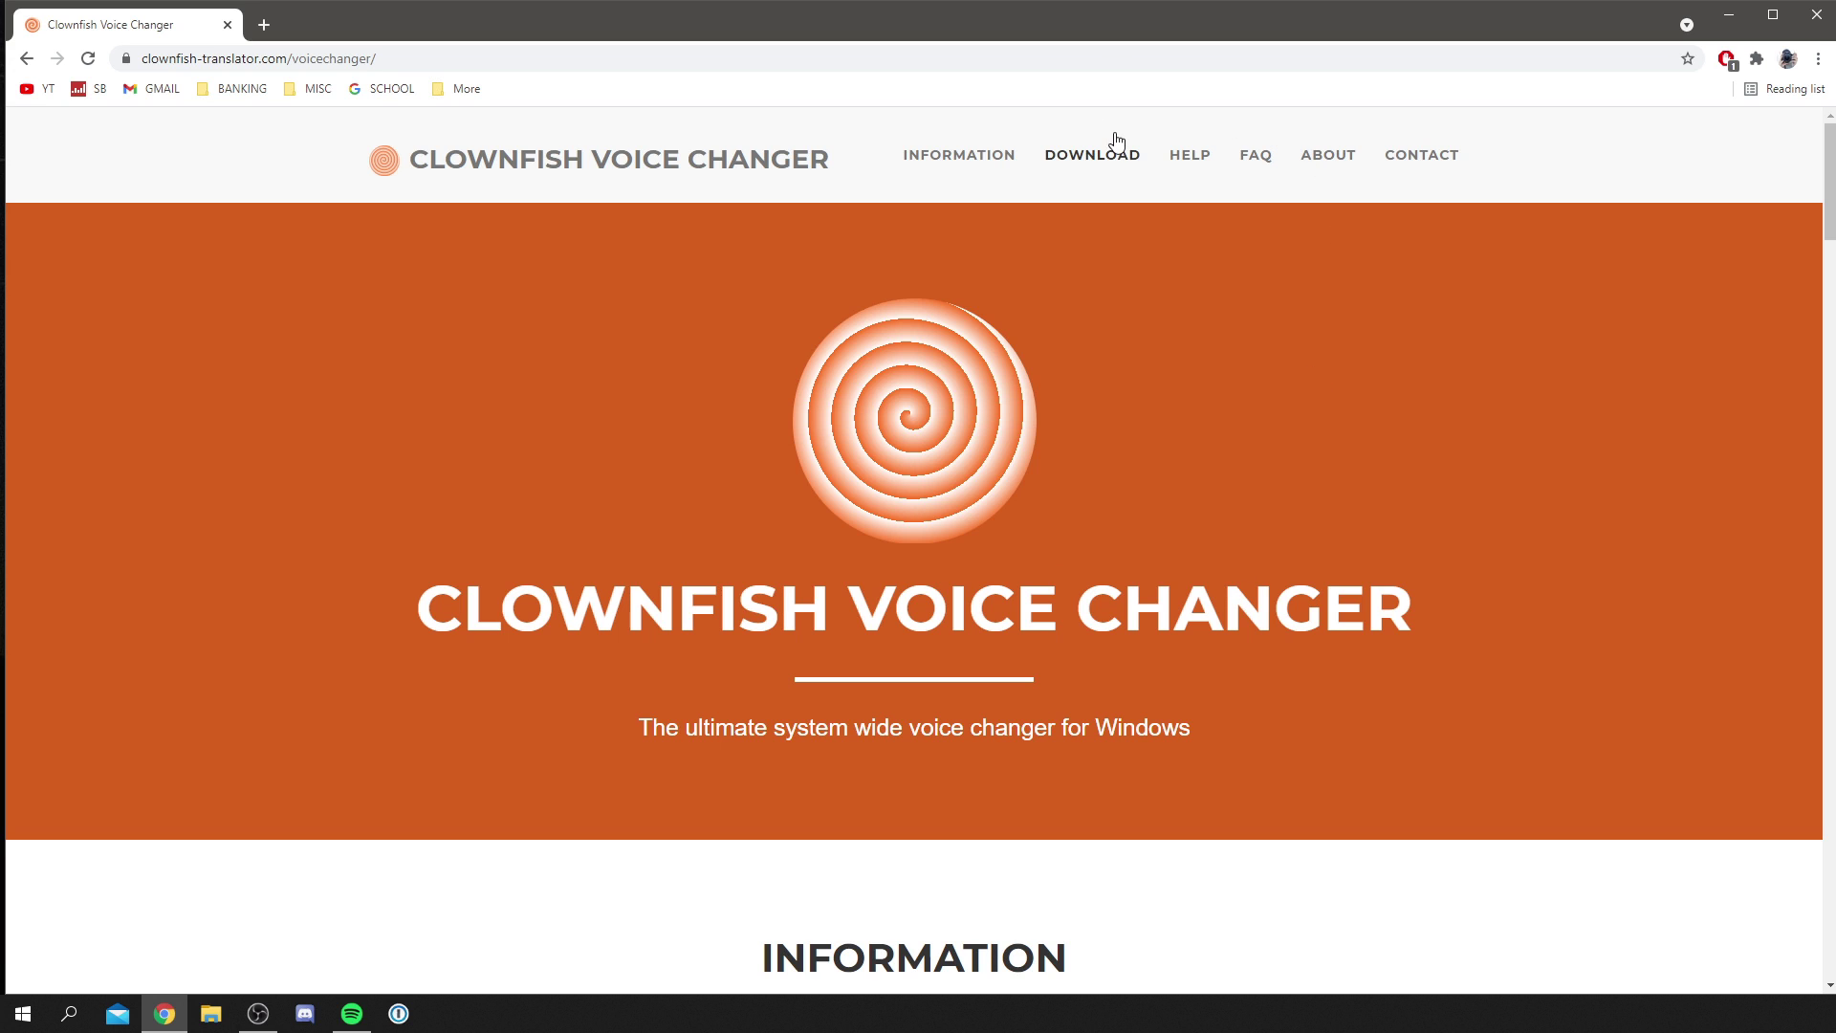
scroll(645, 415, "down", 4)
scroll(840, 688, "down", 4)
scroll(840, 688, "up", 8)
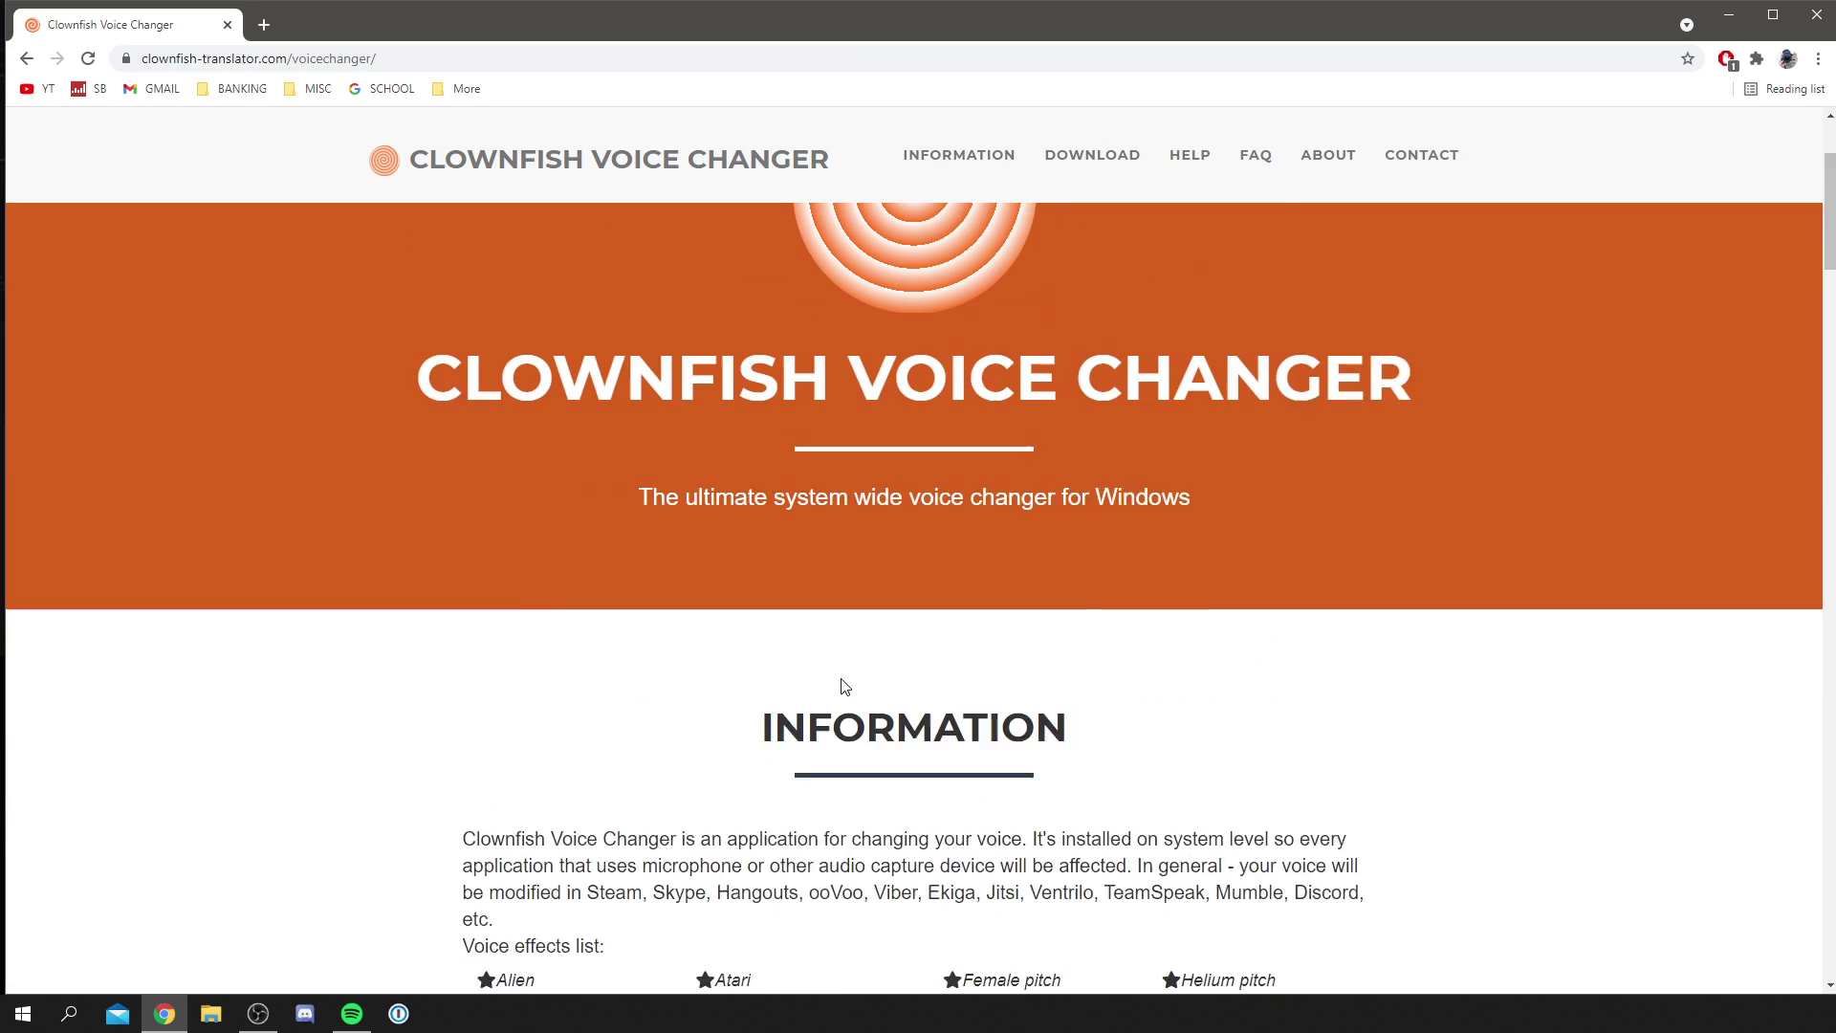
left_click(1121, 168)
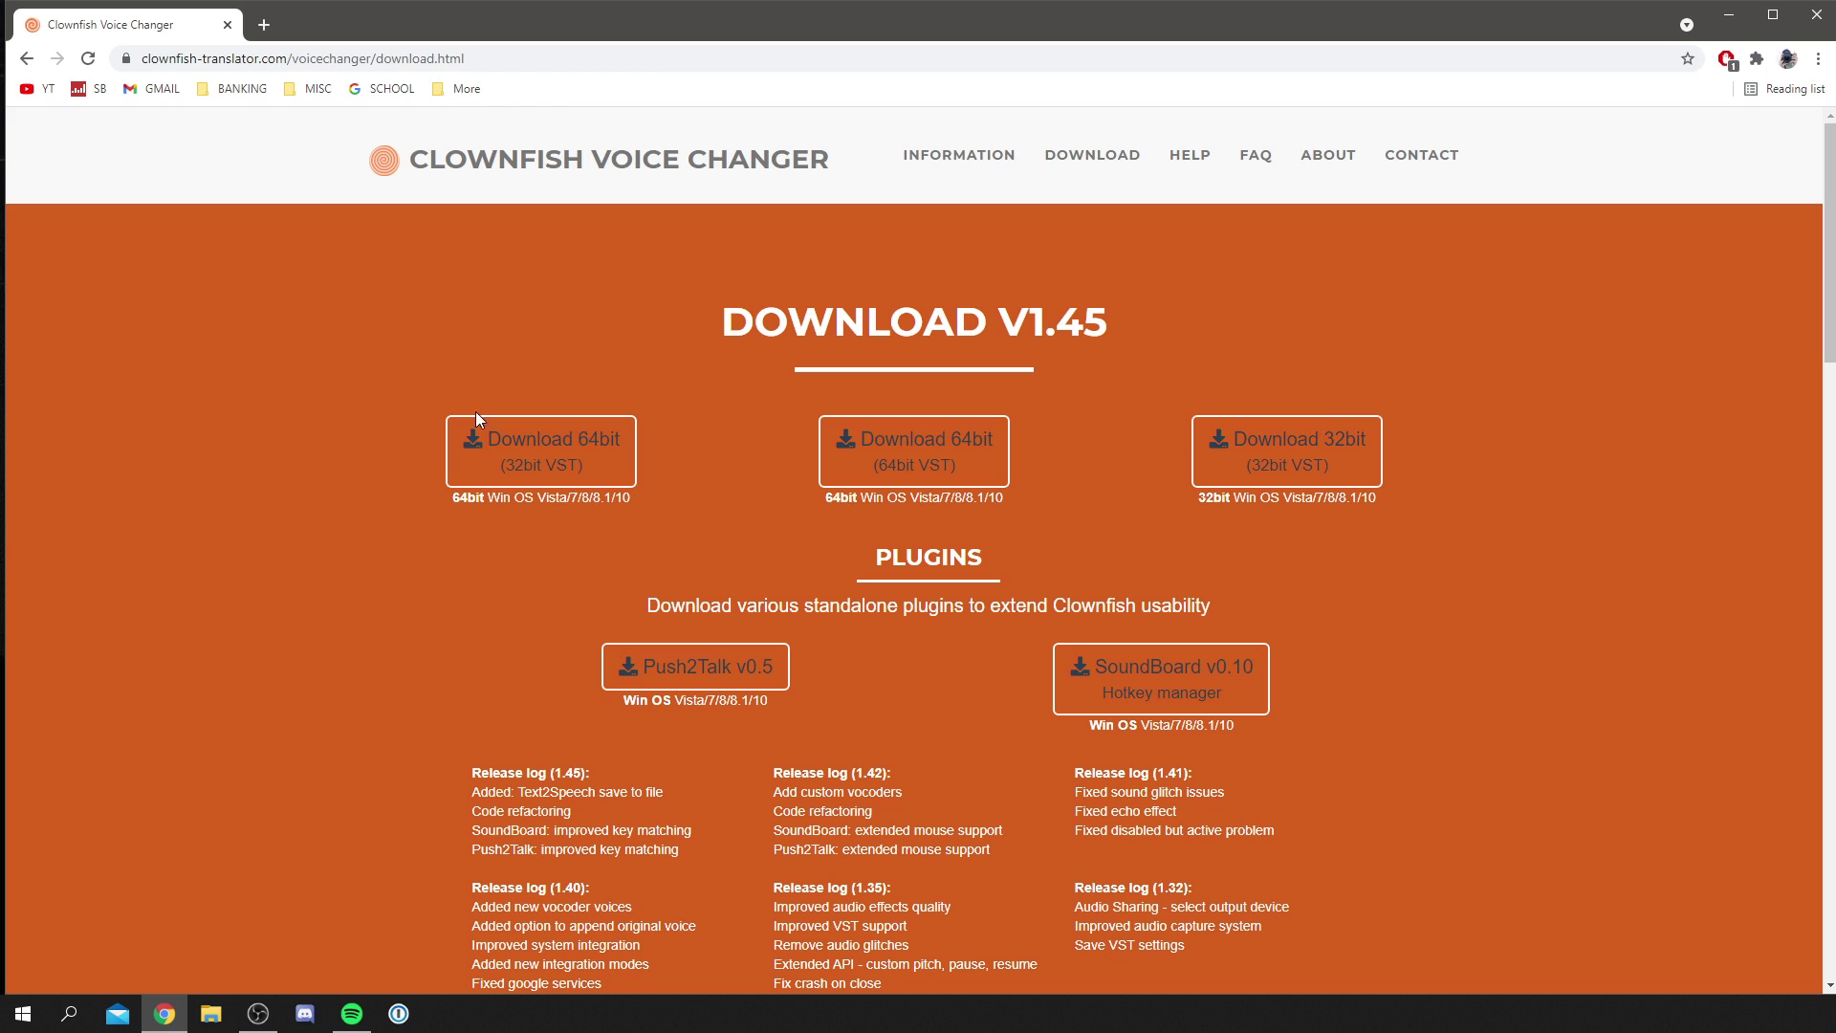
left_click(565, 451)
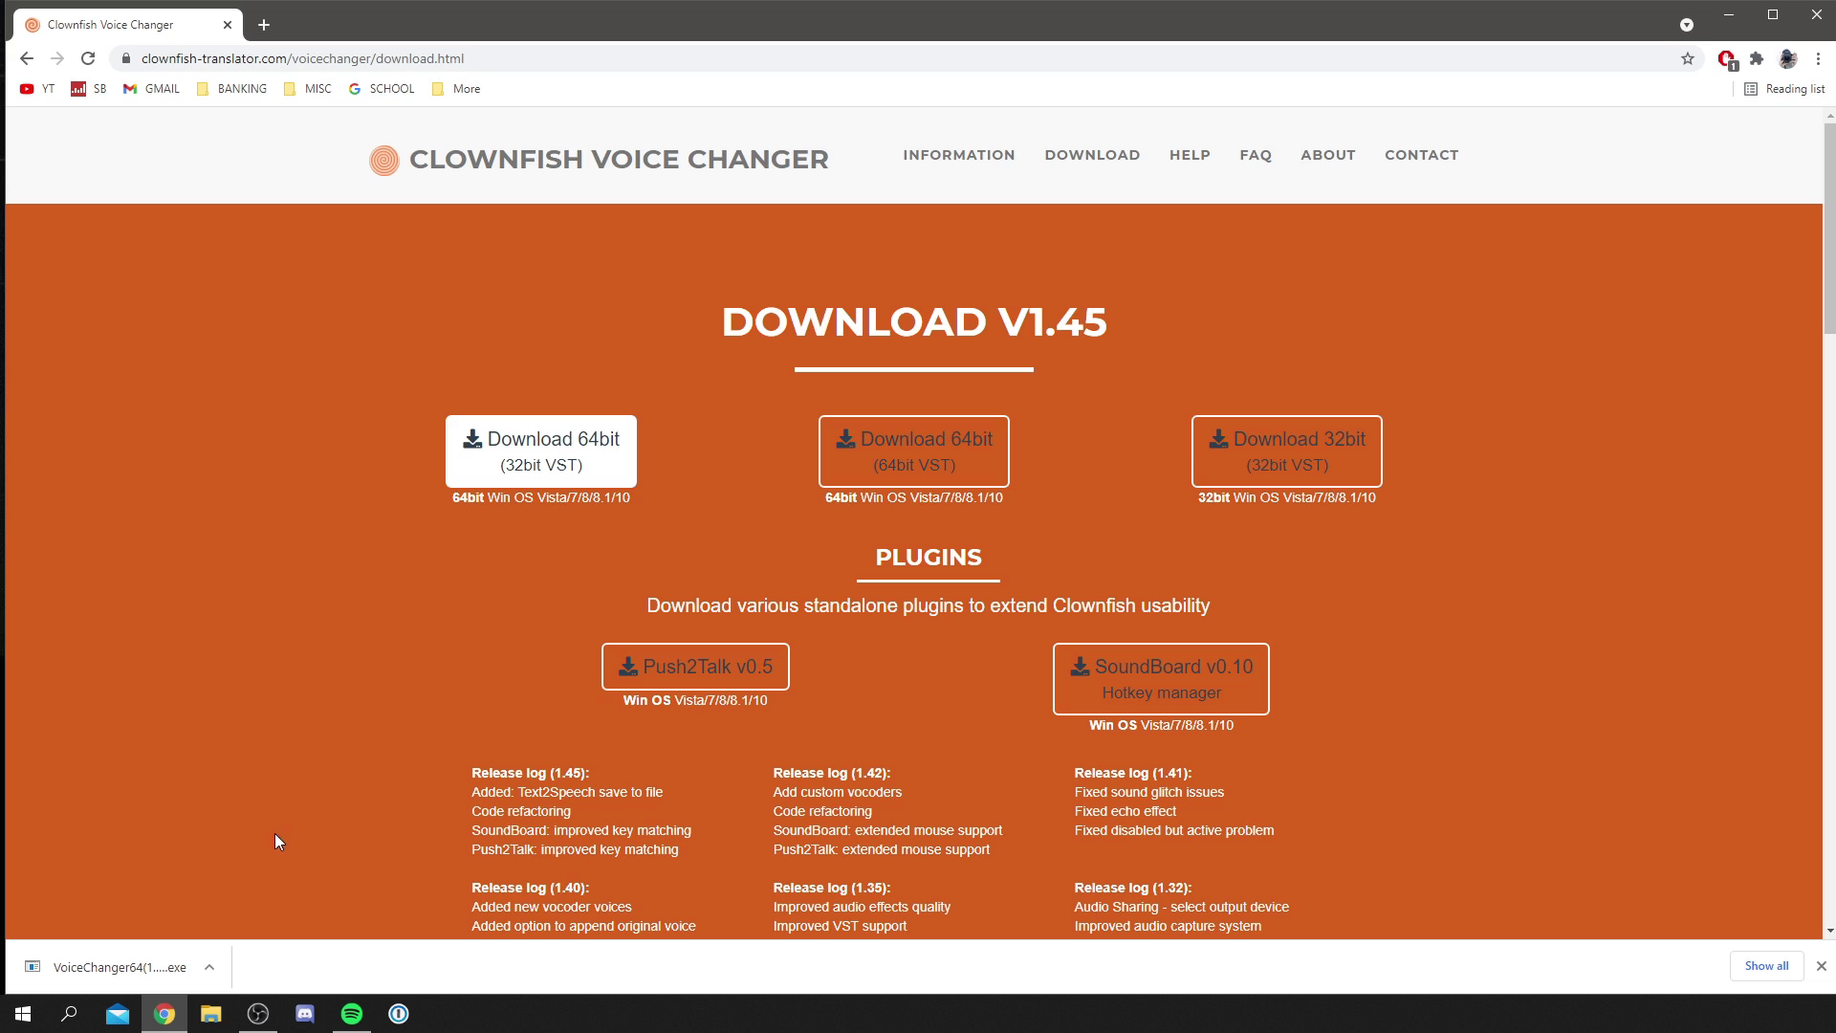
Step: Run the downloaded VoiceChanger64 installer and exclude the desktop shortcut from the components to install
left_click(107, 967)
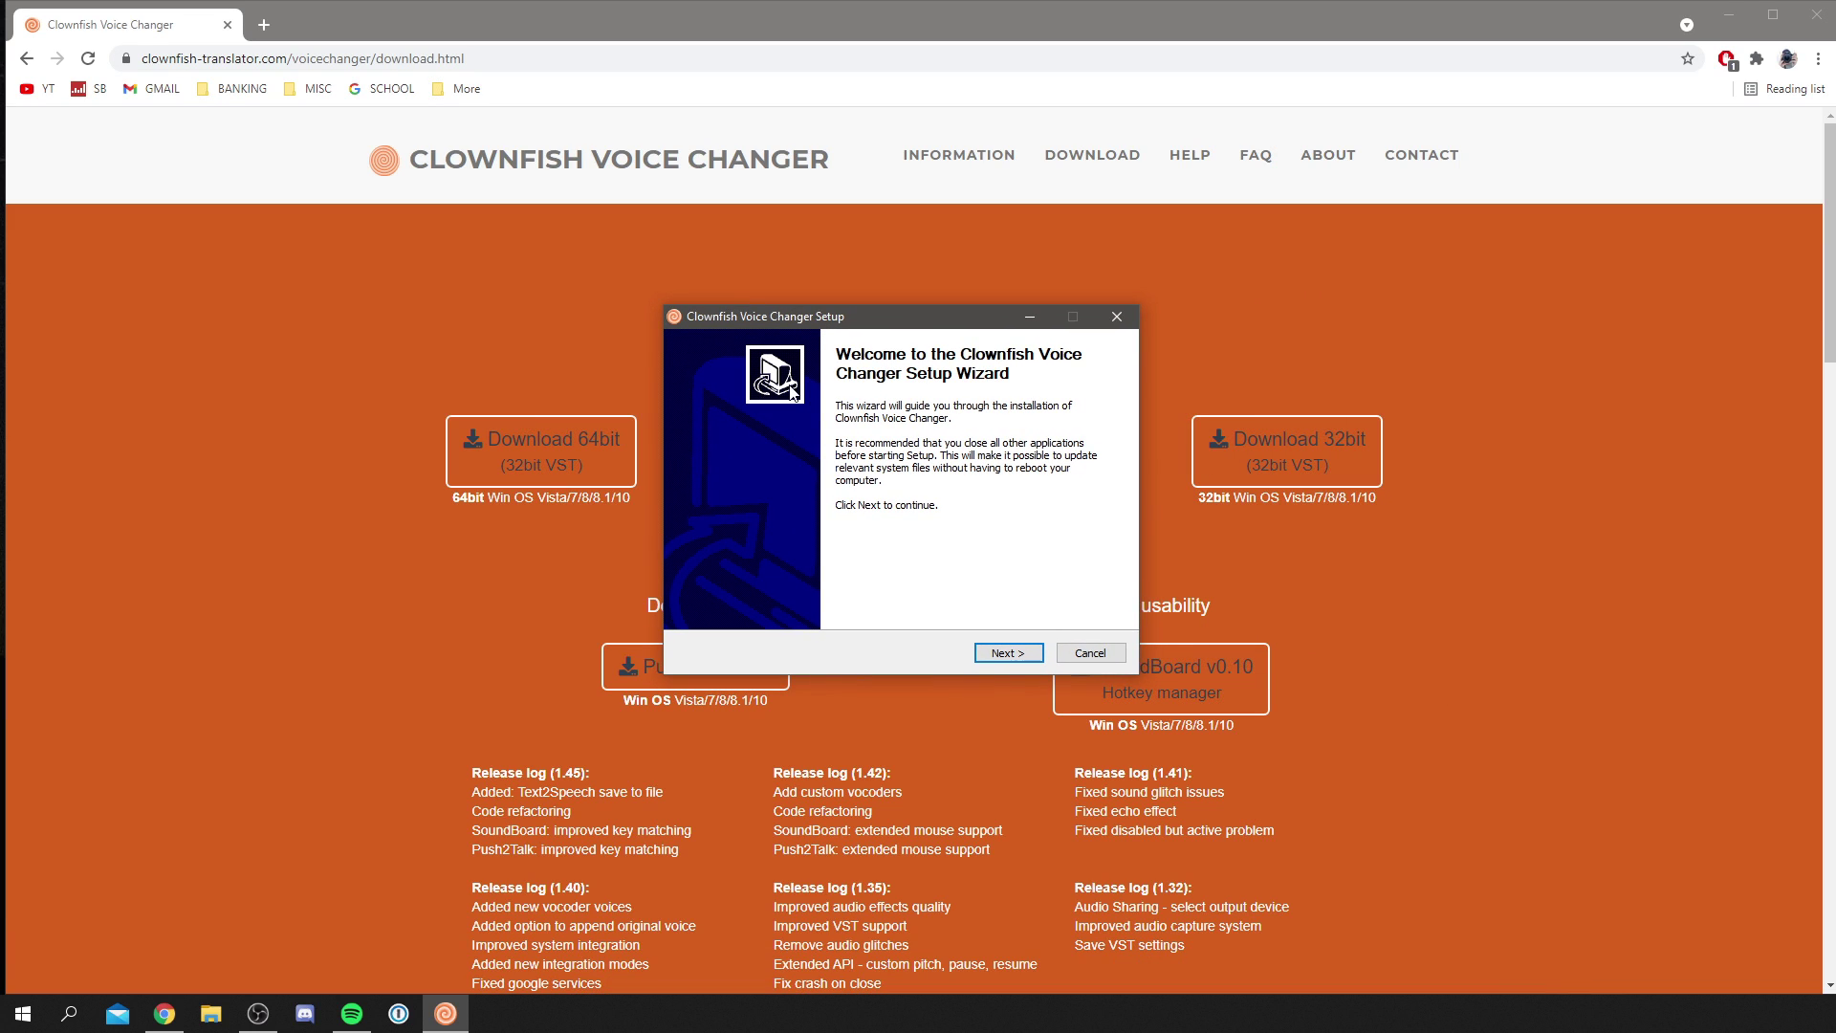
left_click(1015, 656)
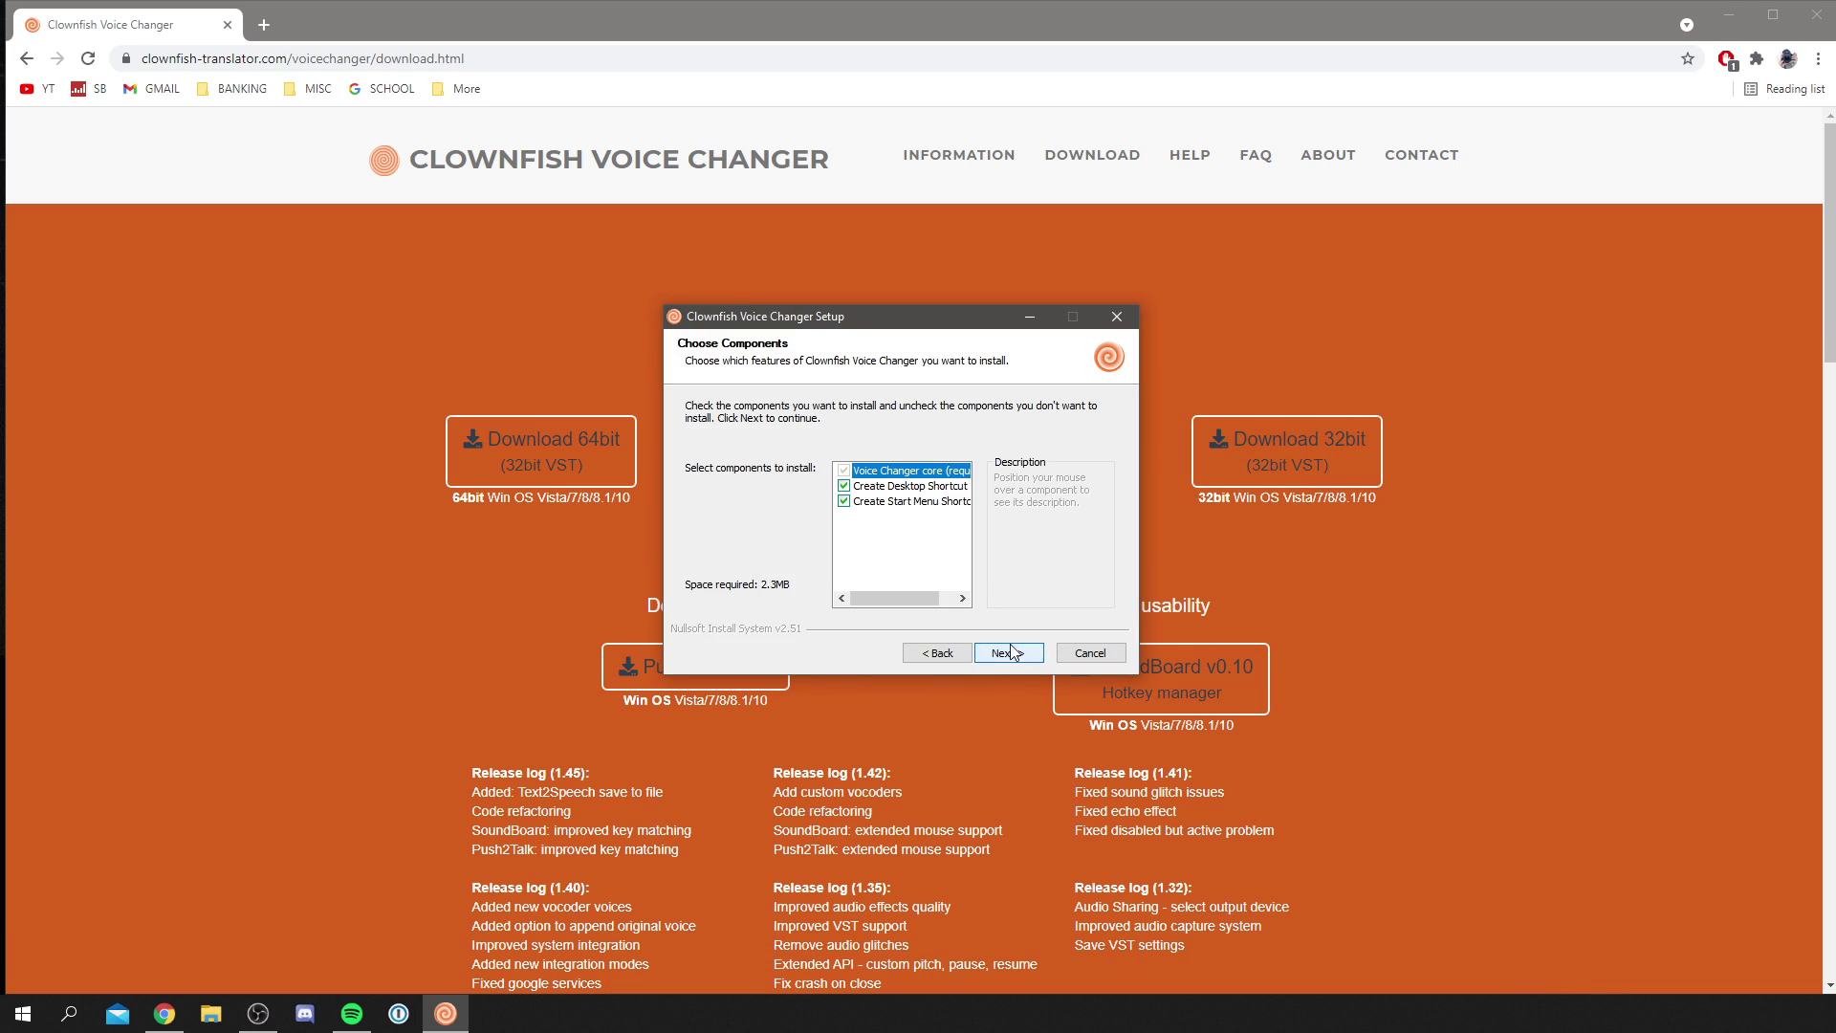
left_click(843, 486)
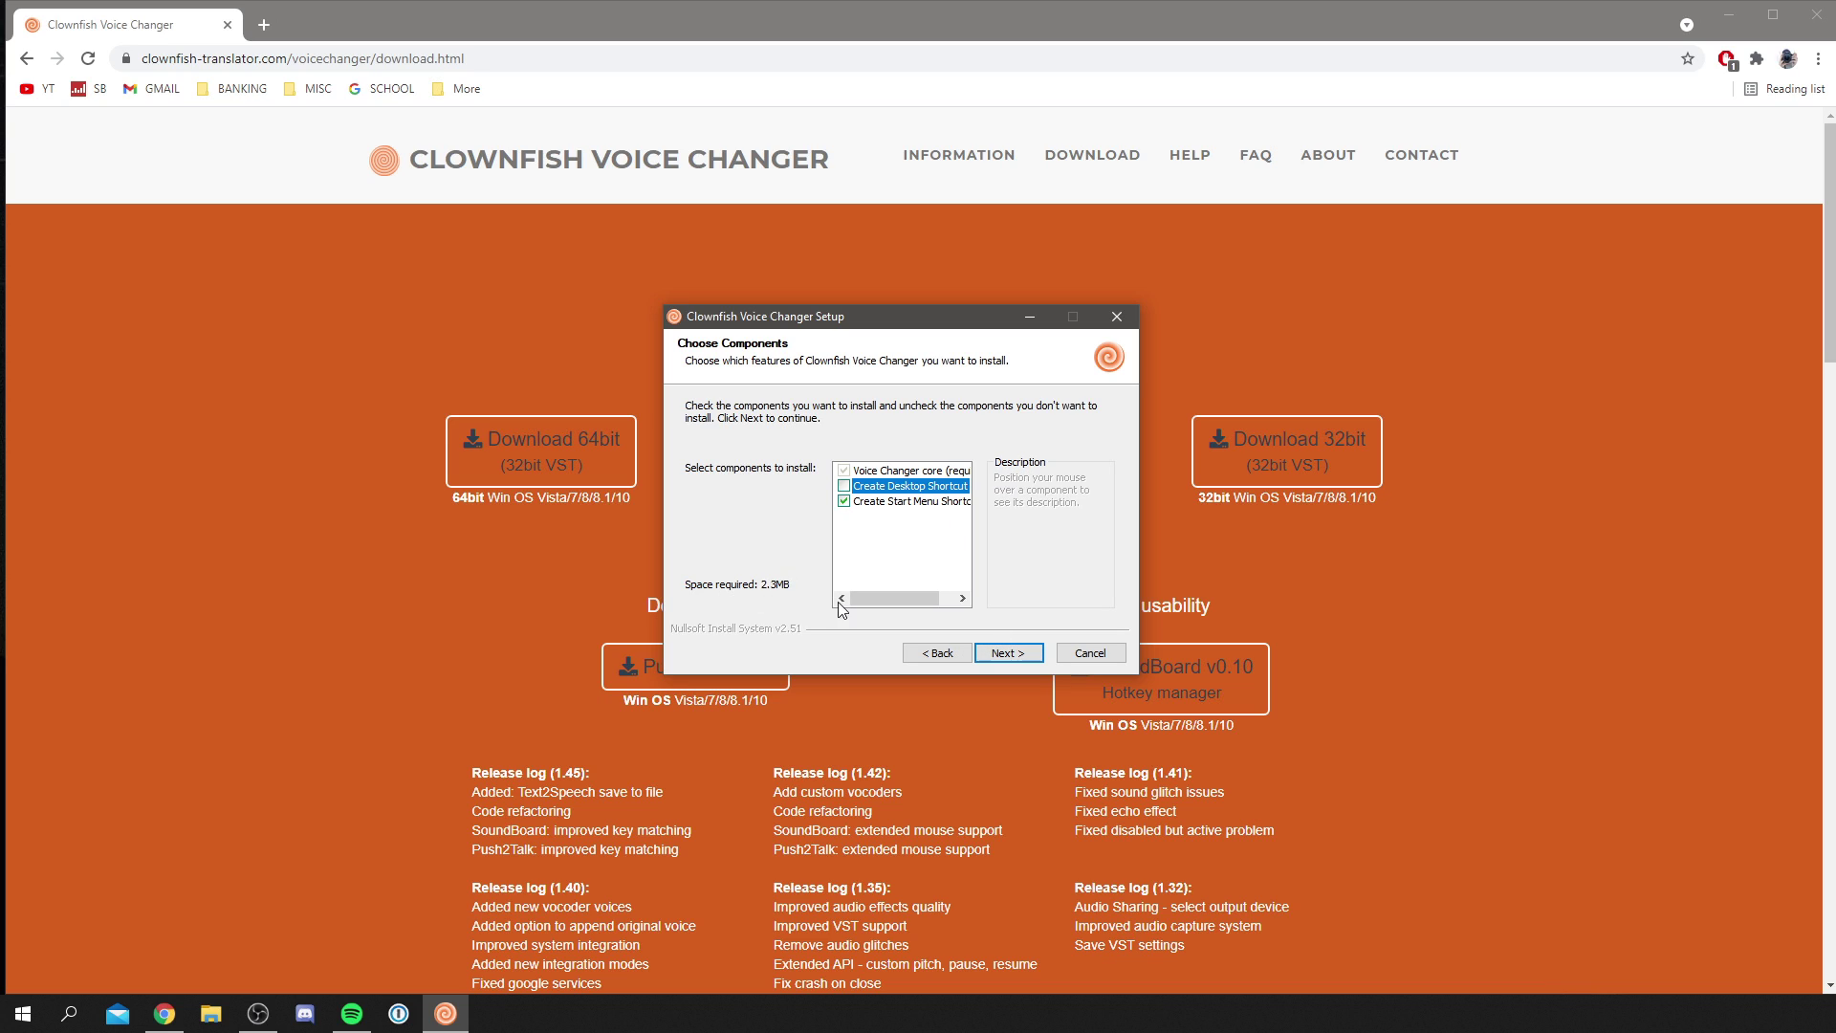
left_click(1009, 654)
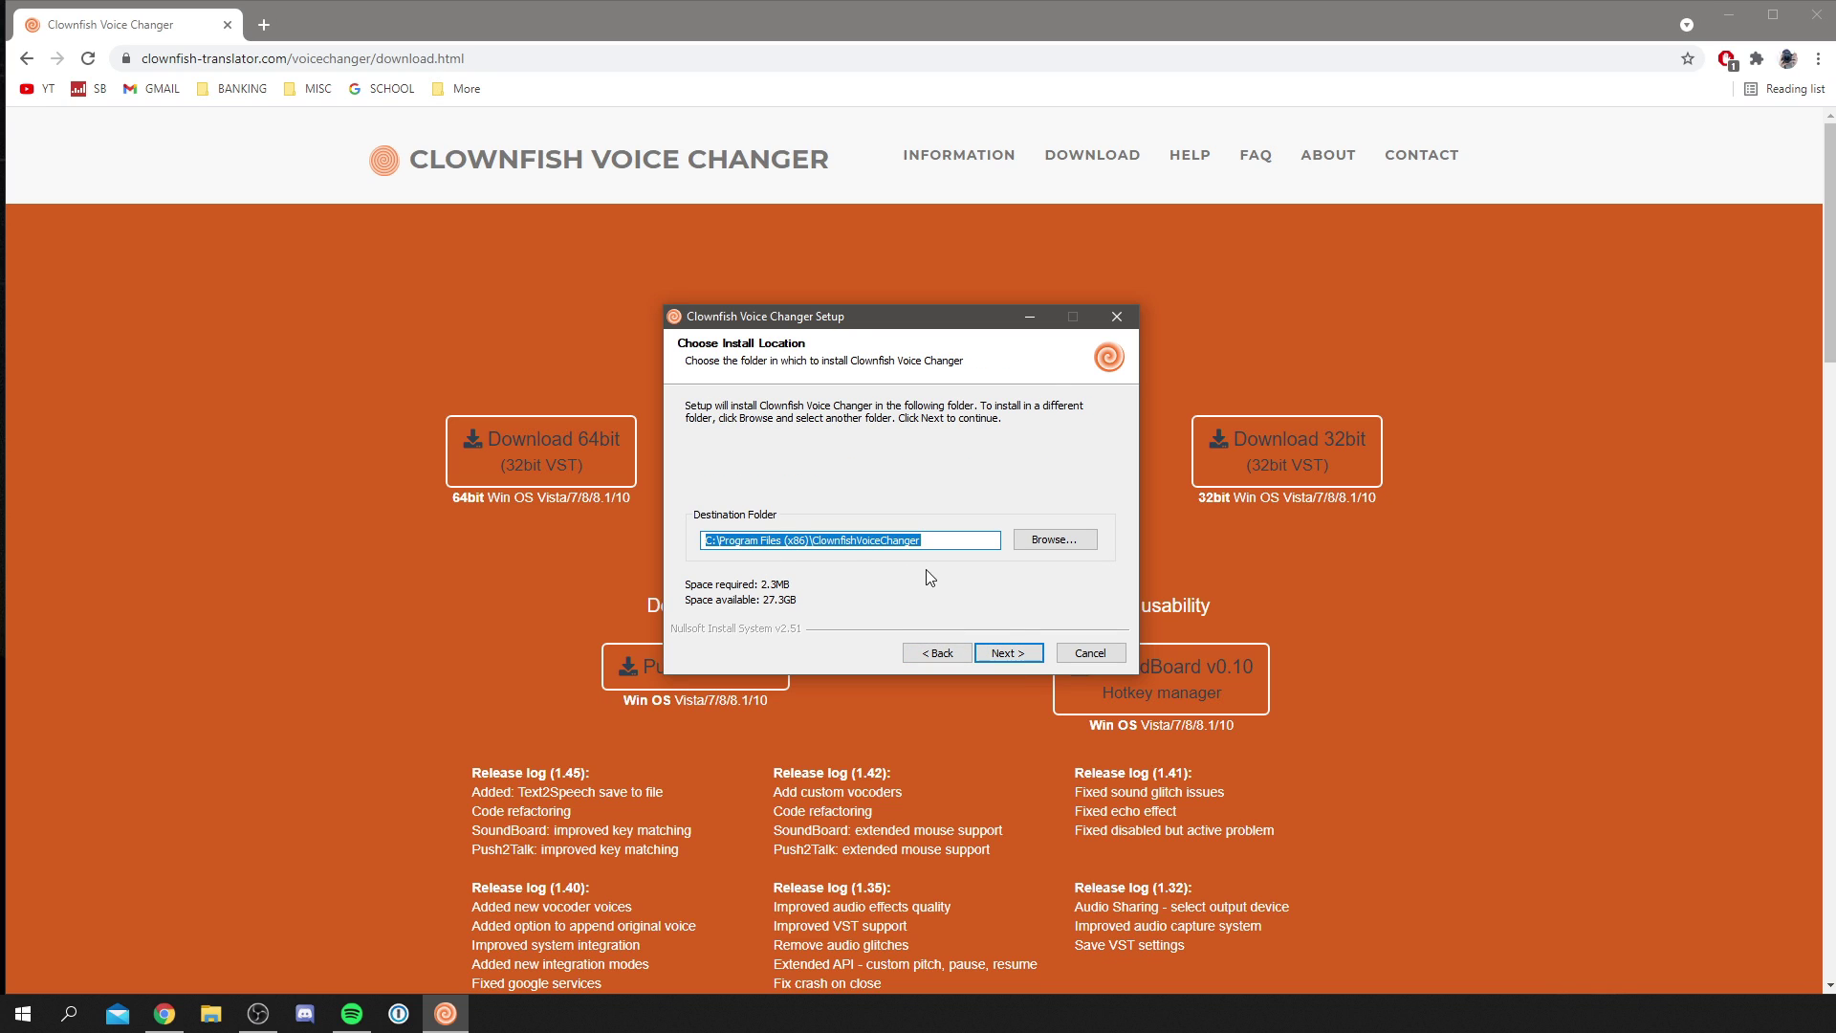
Step: Install Clownfish Voice Changer in the default C:\Program Files (x86)\ClownfishVoiceChanger folder and finish the setup wizard
left_click(1026, 653)
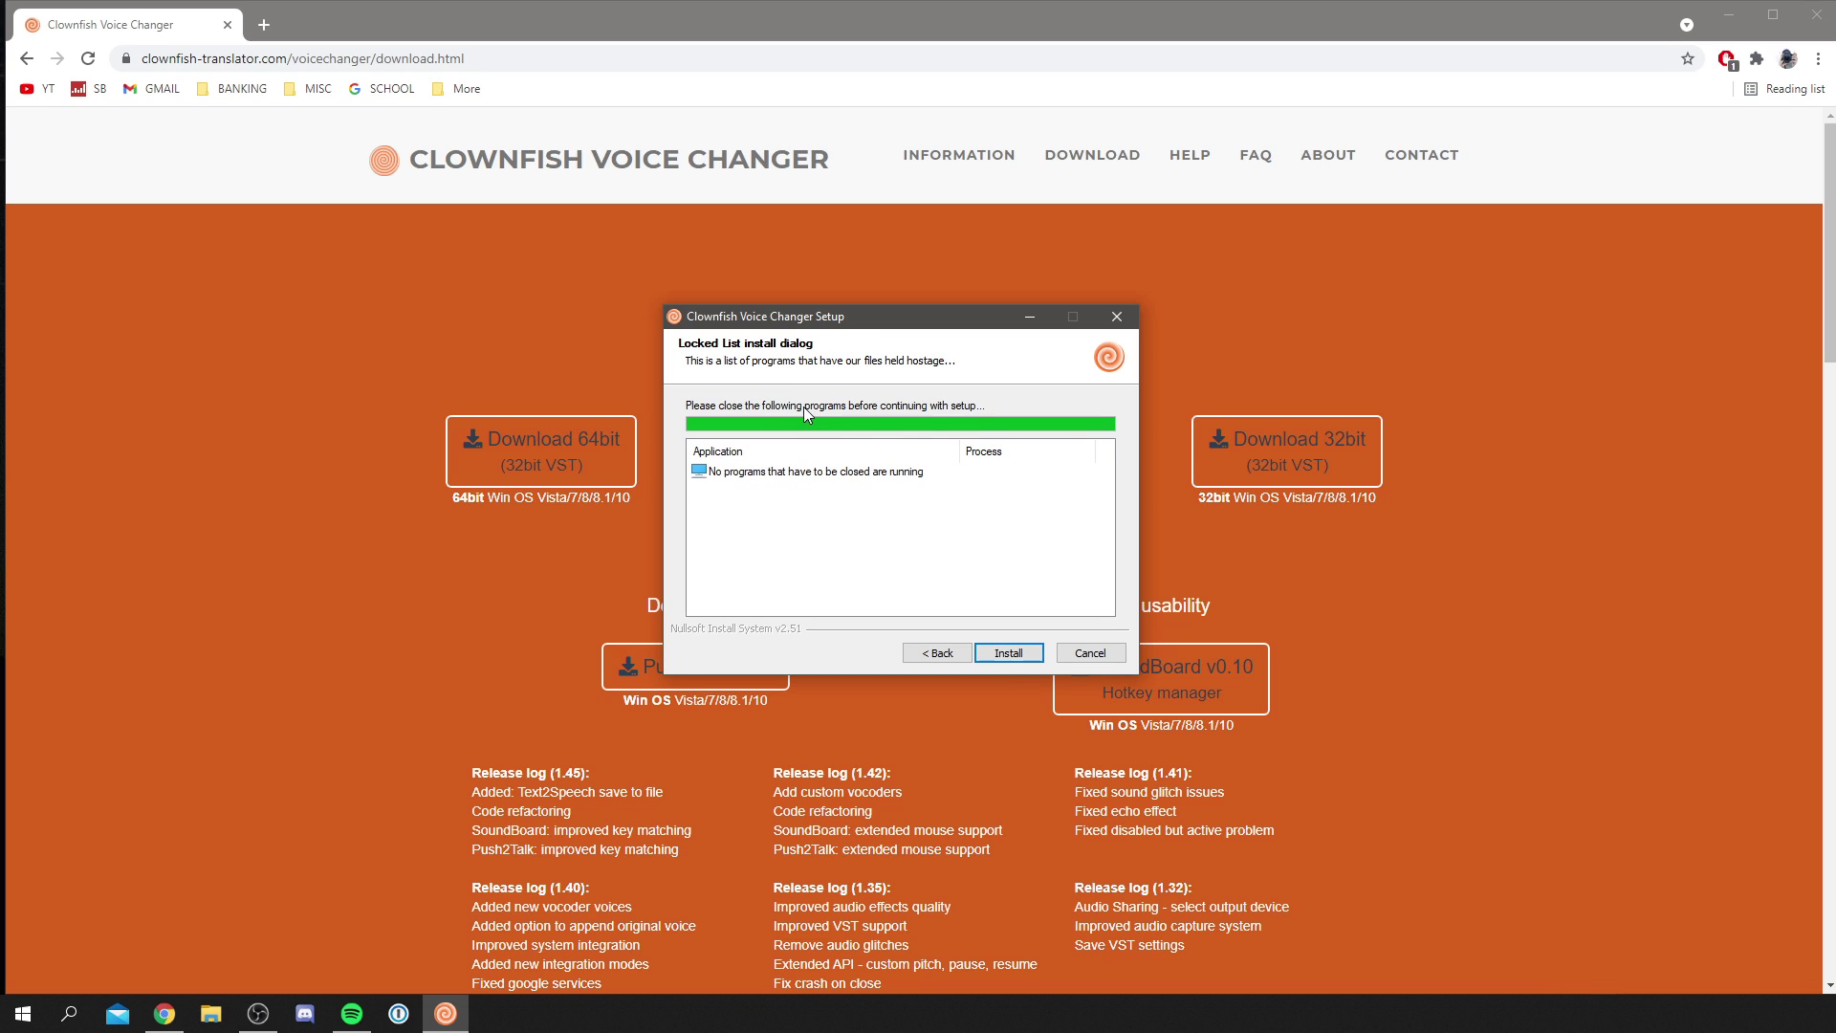
left_click(1006, 653)
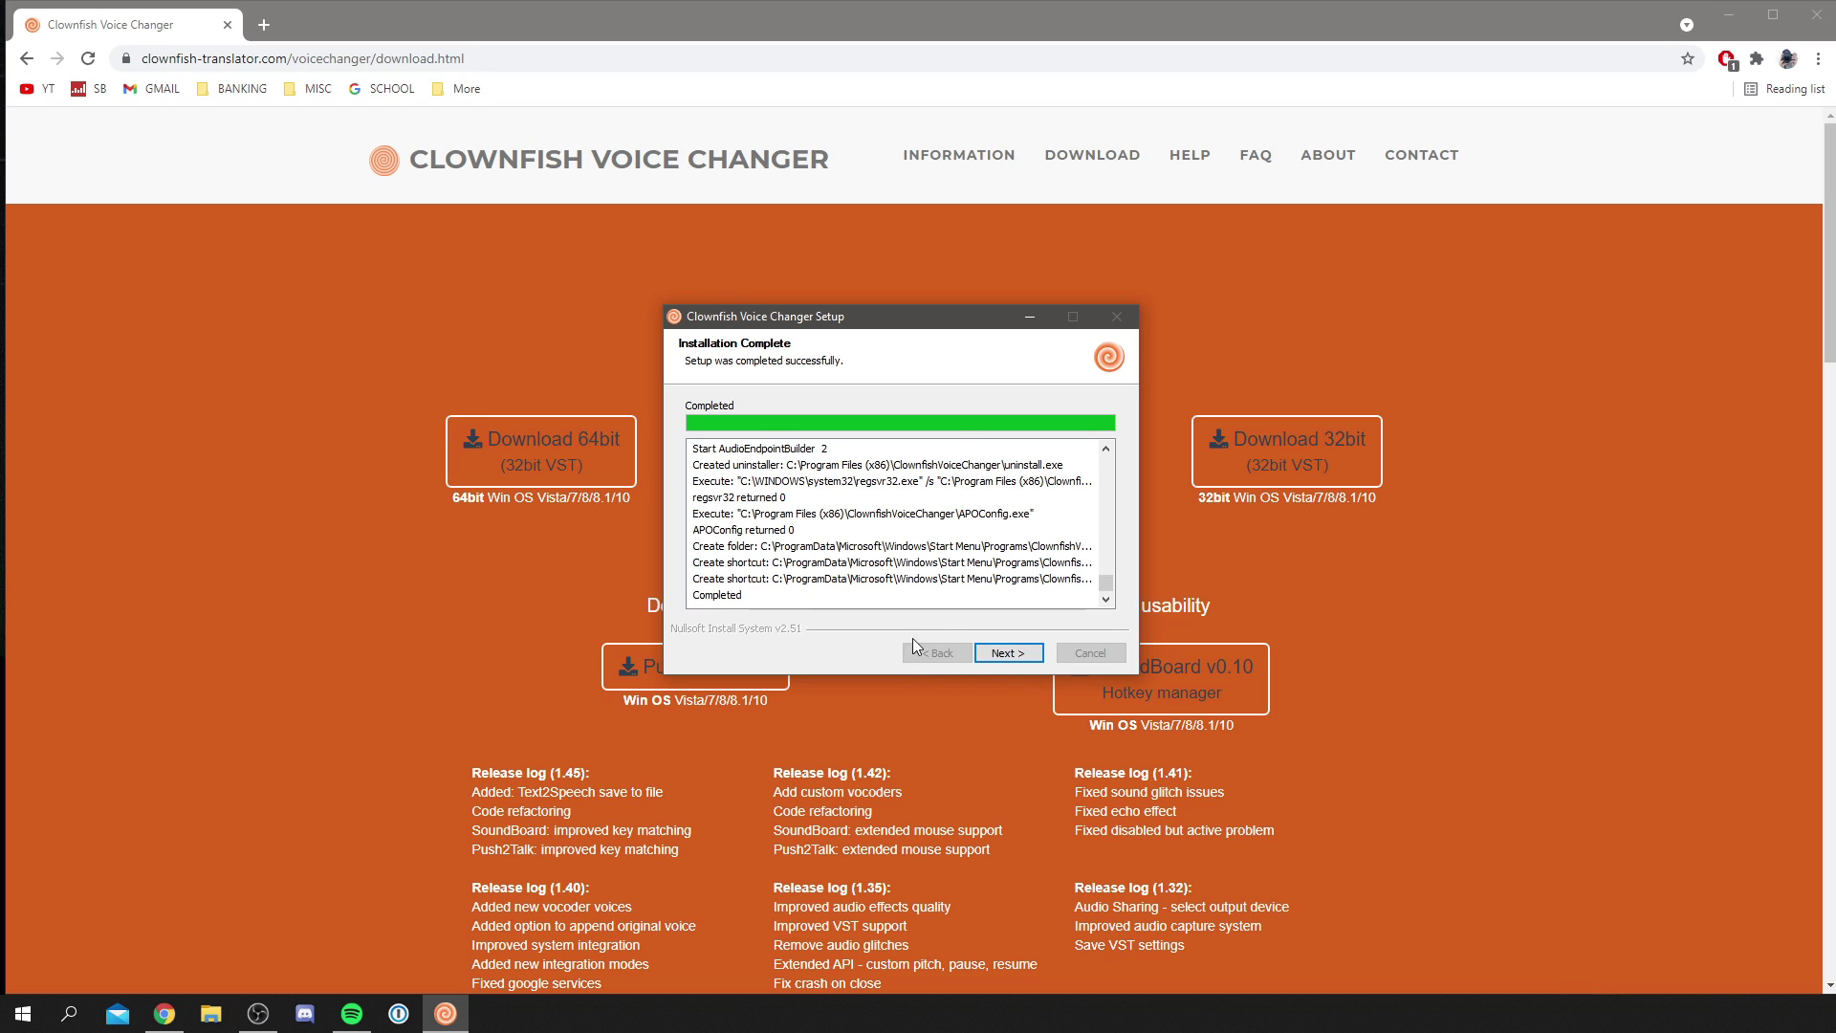
left_click(1003, 659)
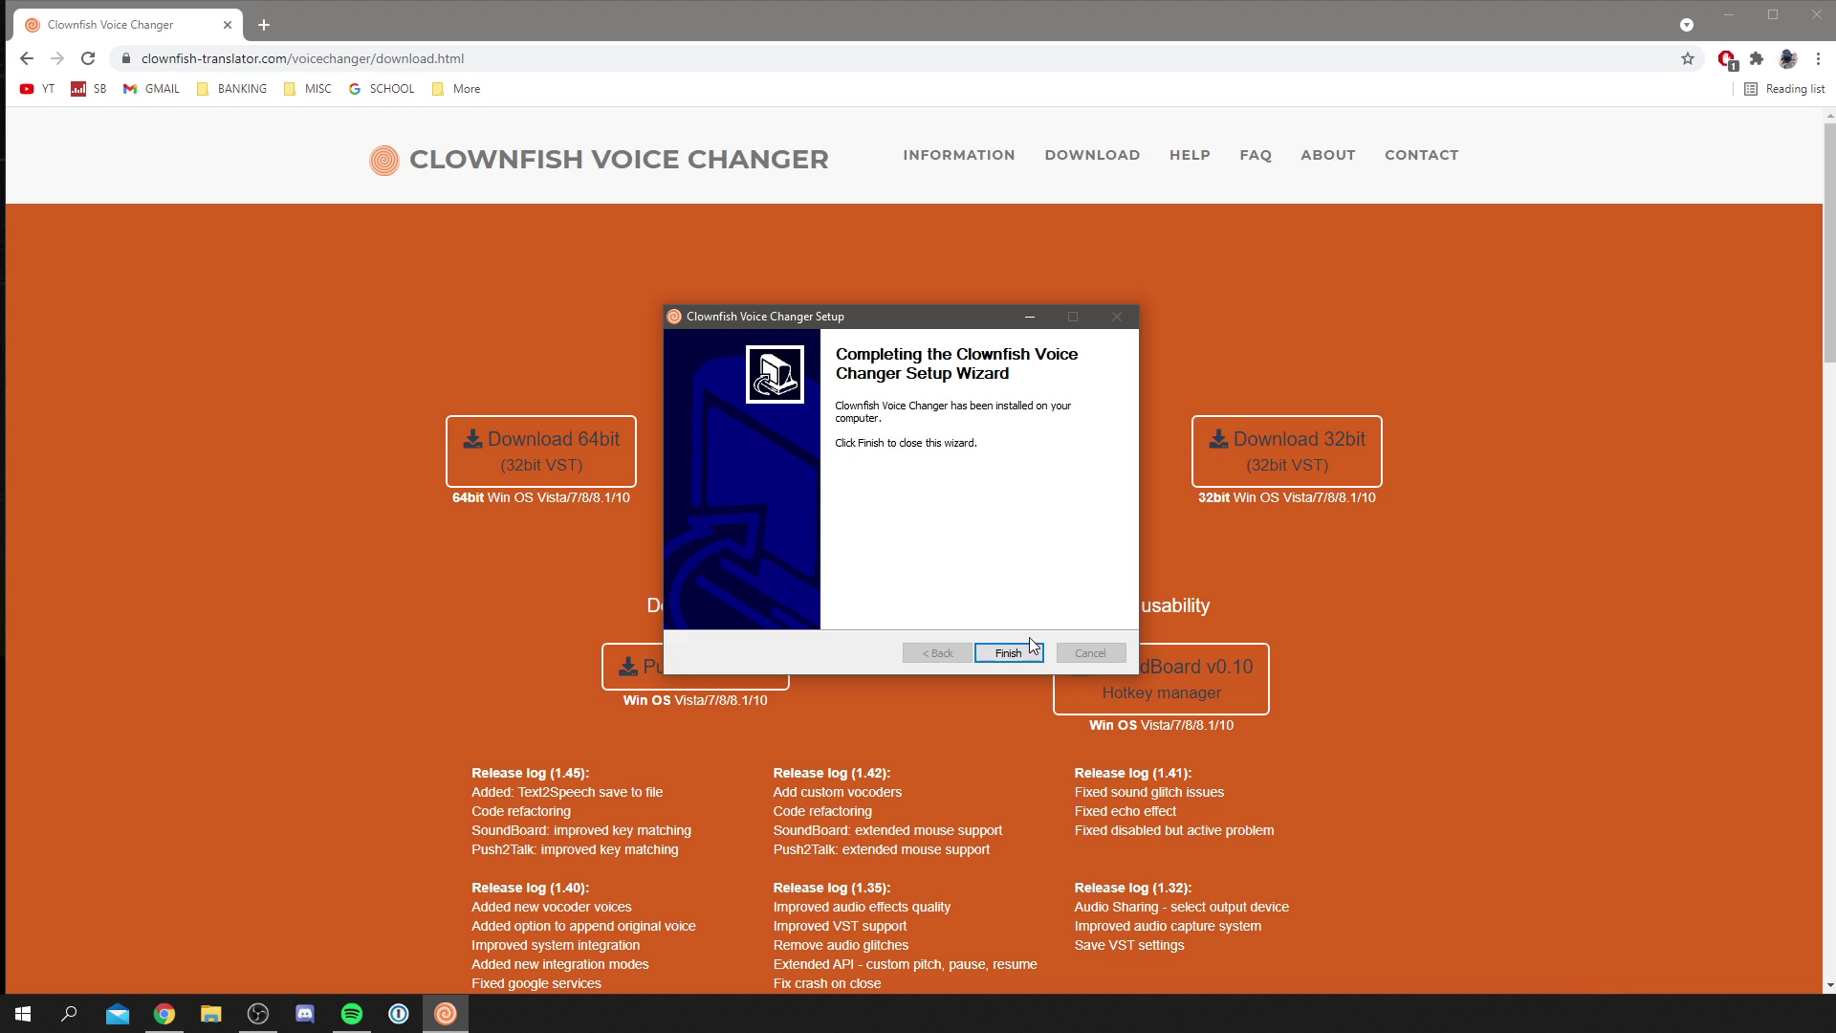
left_click(1008, 653)
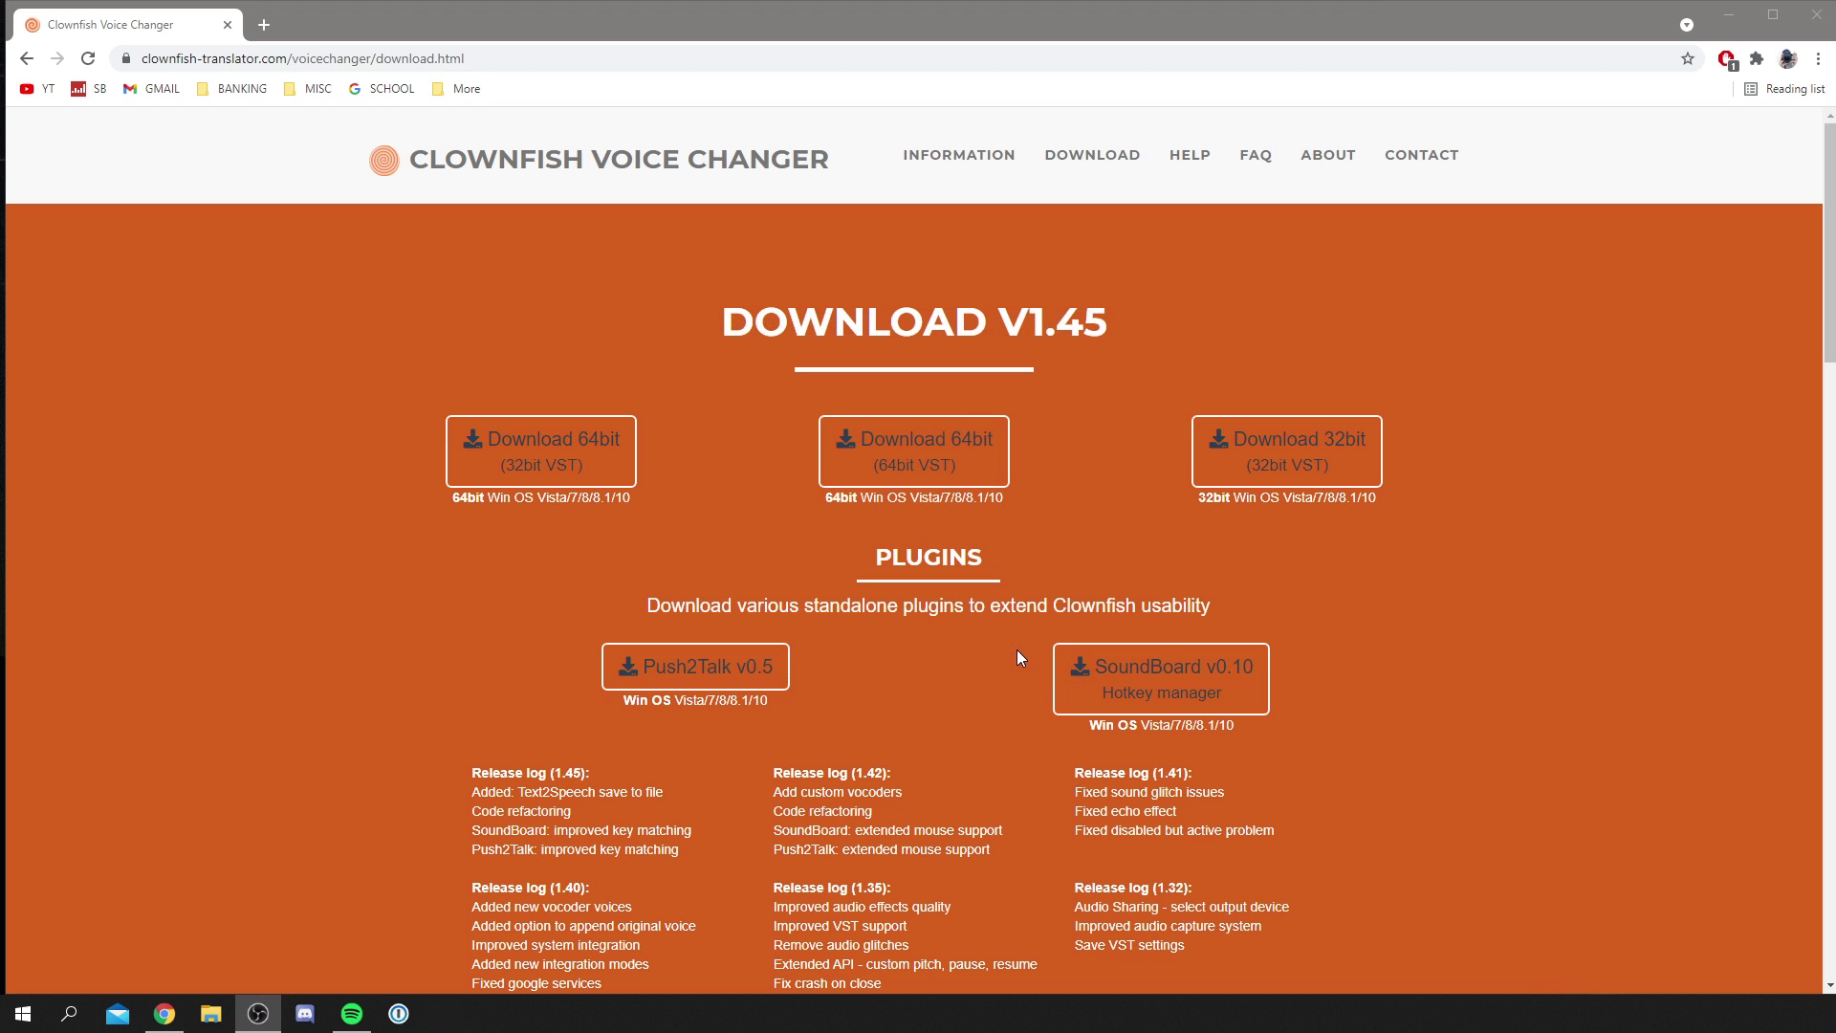
Step: Close the browser, search Windows for "clown" and launch the ClownfishVoiceChanger app
left_click(1817, 15)
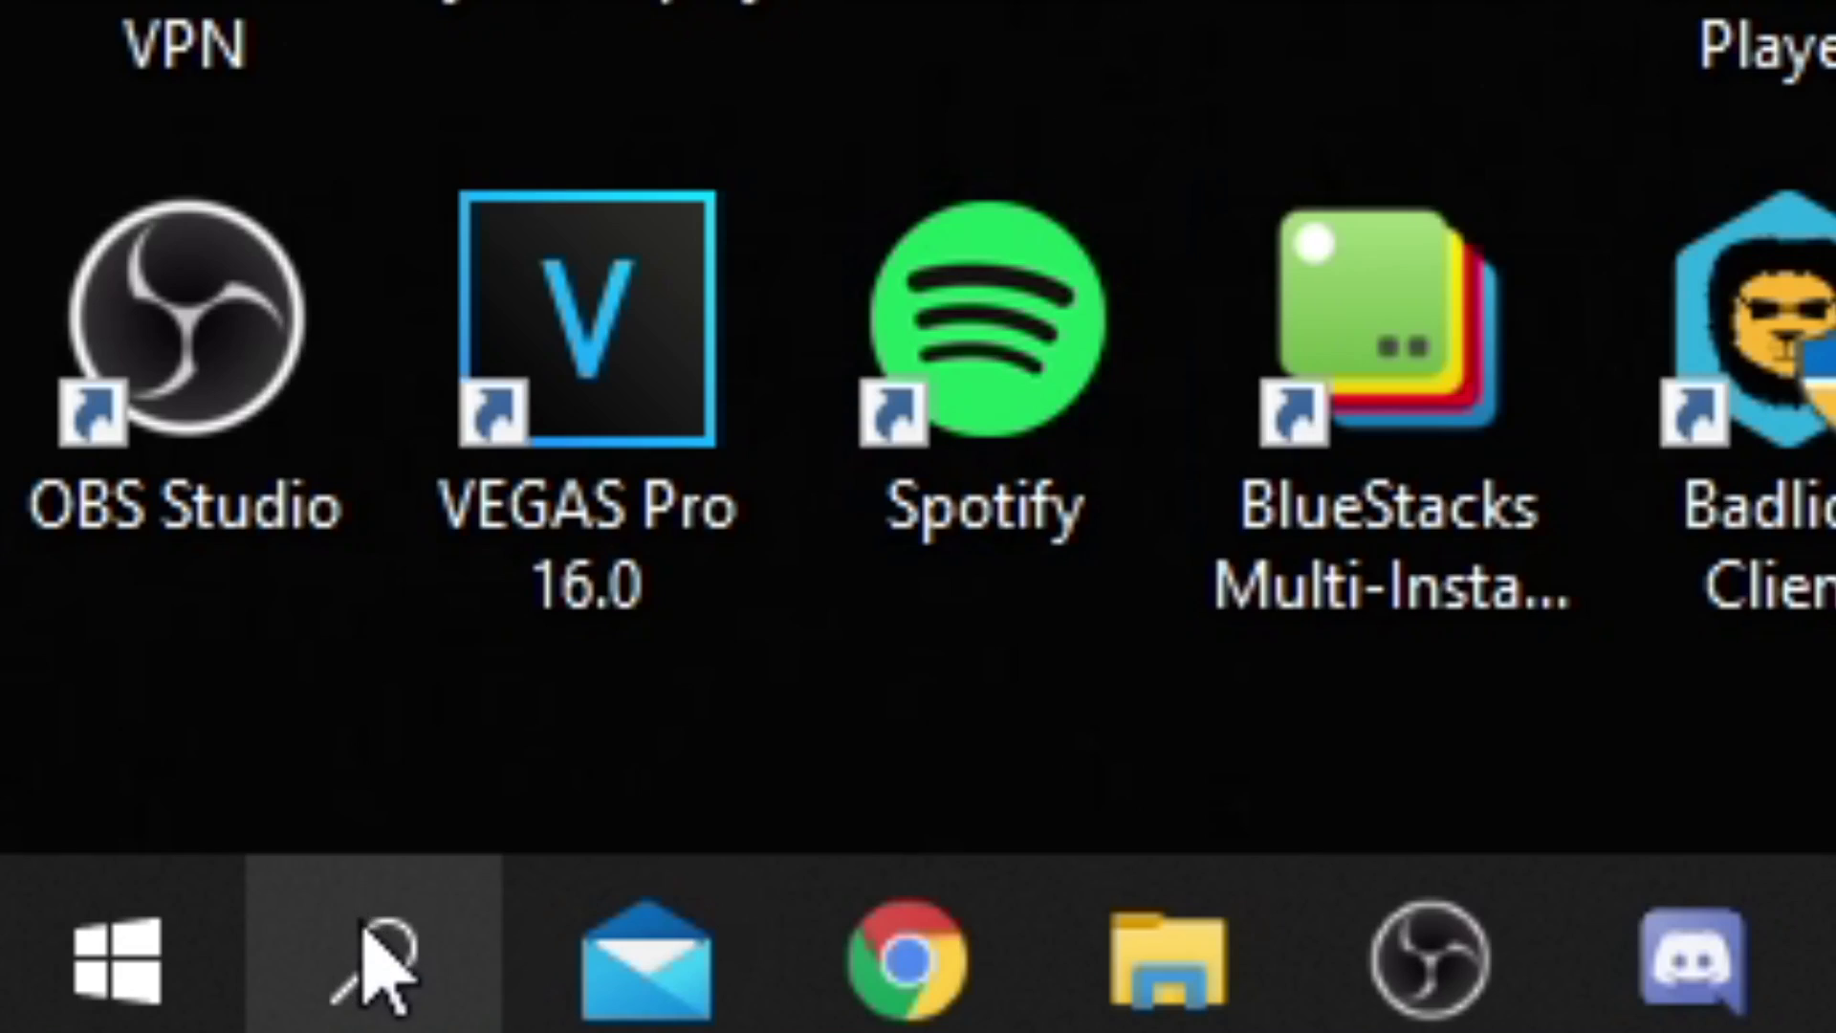
left_click(363, 930)
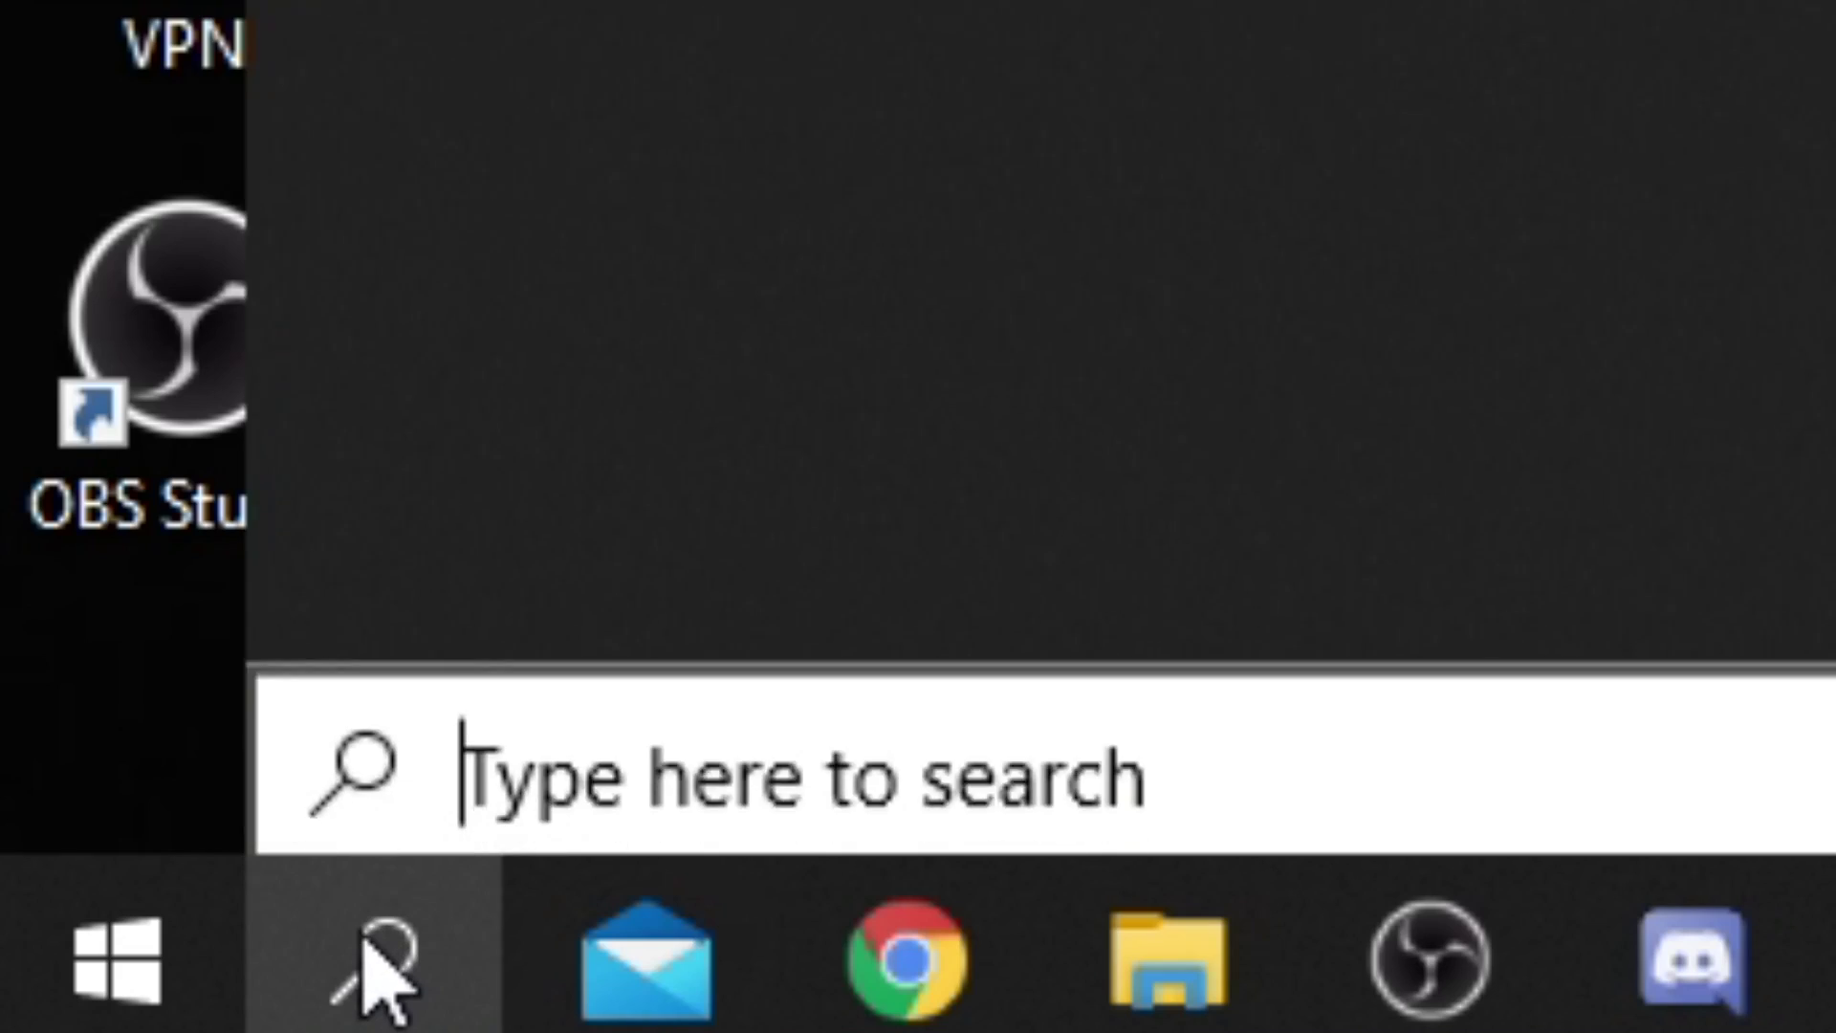
type("clown")
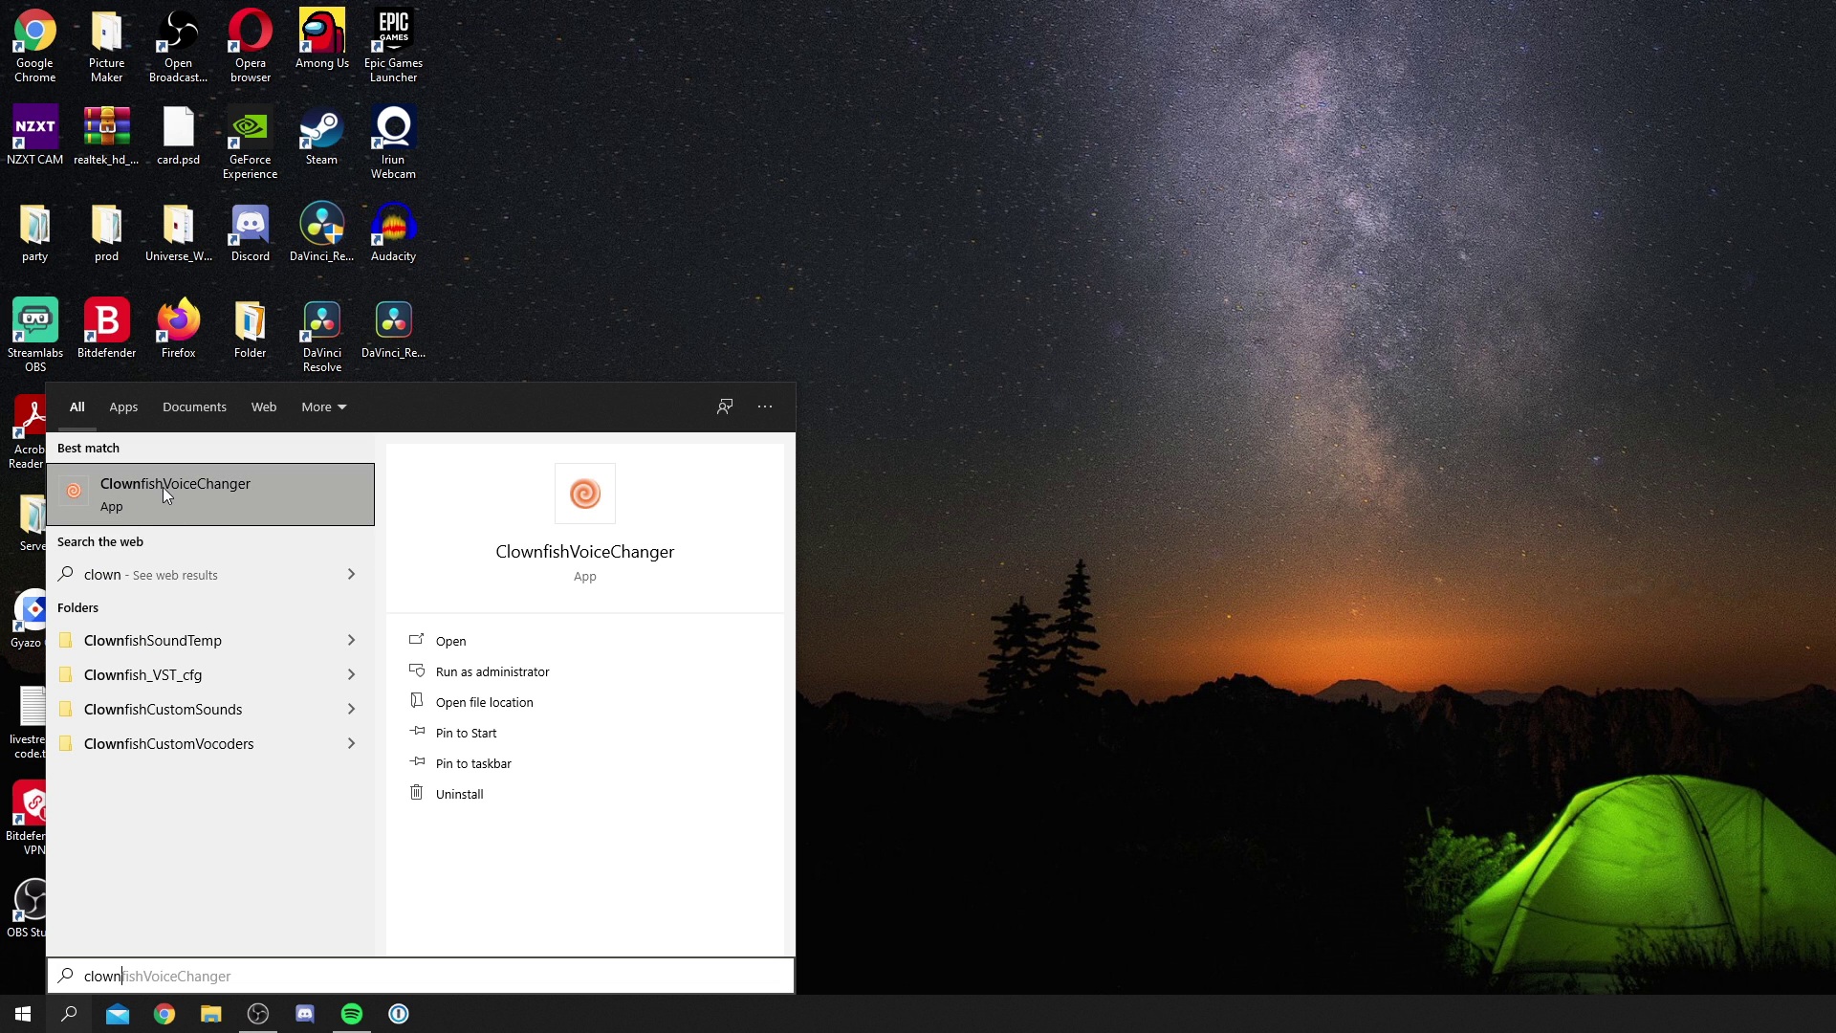
left_click(130, 503)
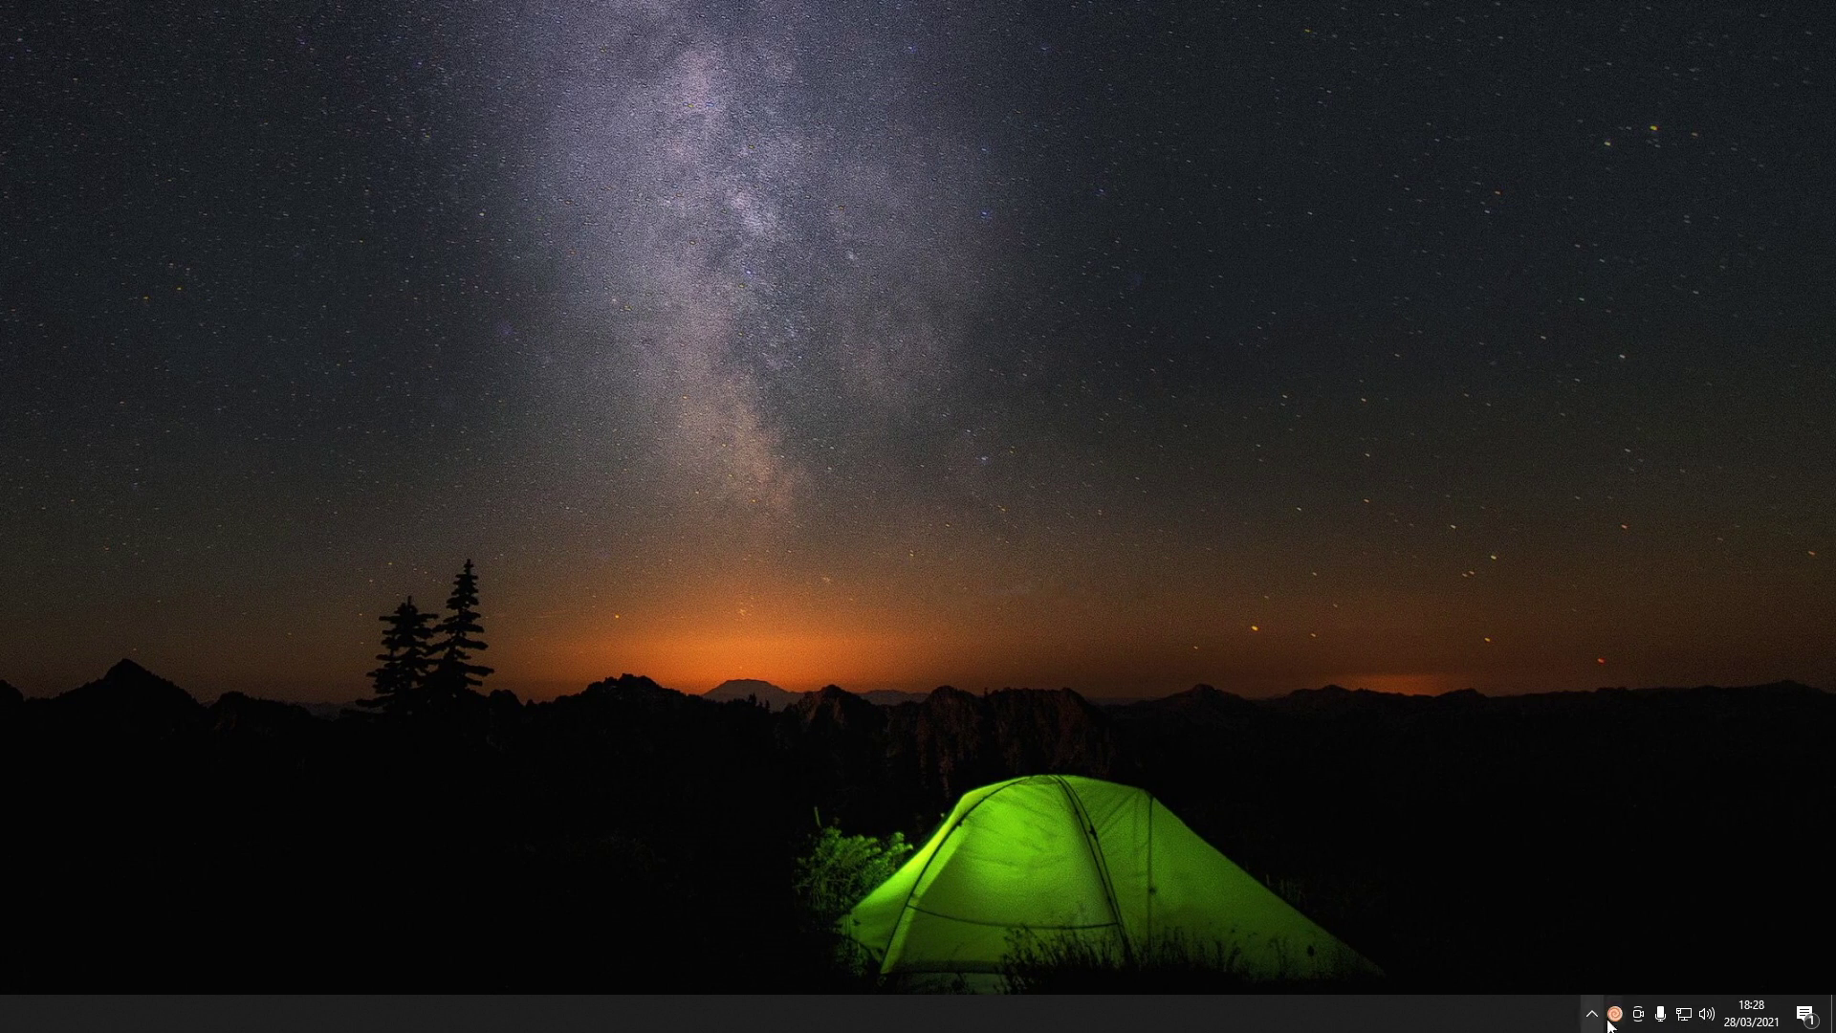
Step: Move the Clownfish icon into the hidden tray icons and open its System Integration setup
left_click_drag(1616, 1021, 1639, 974)
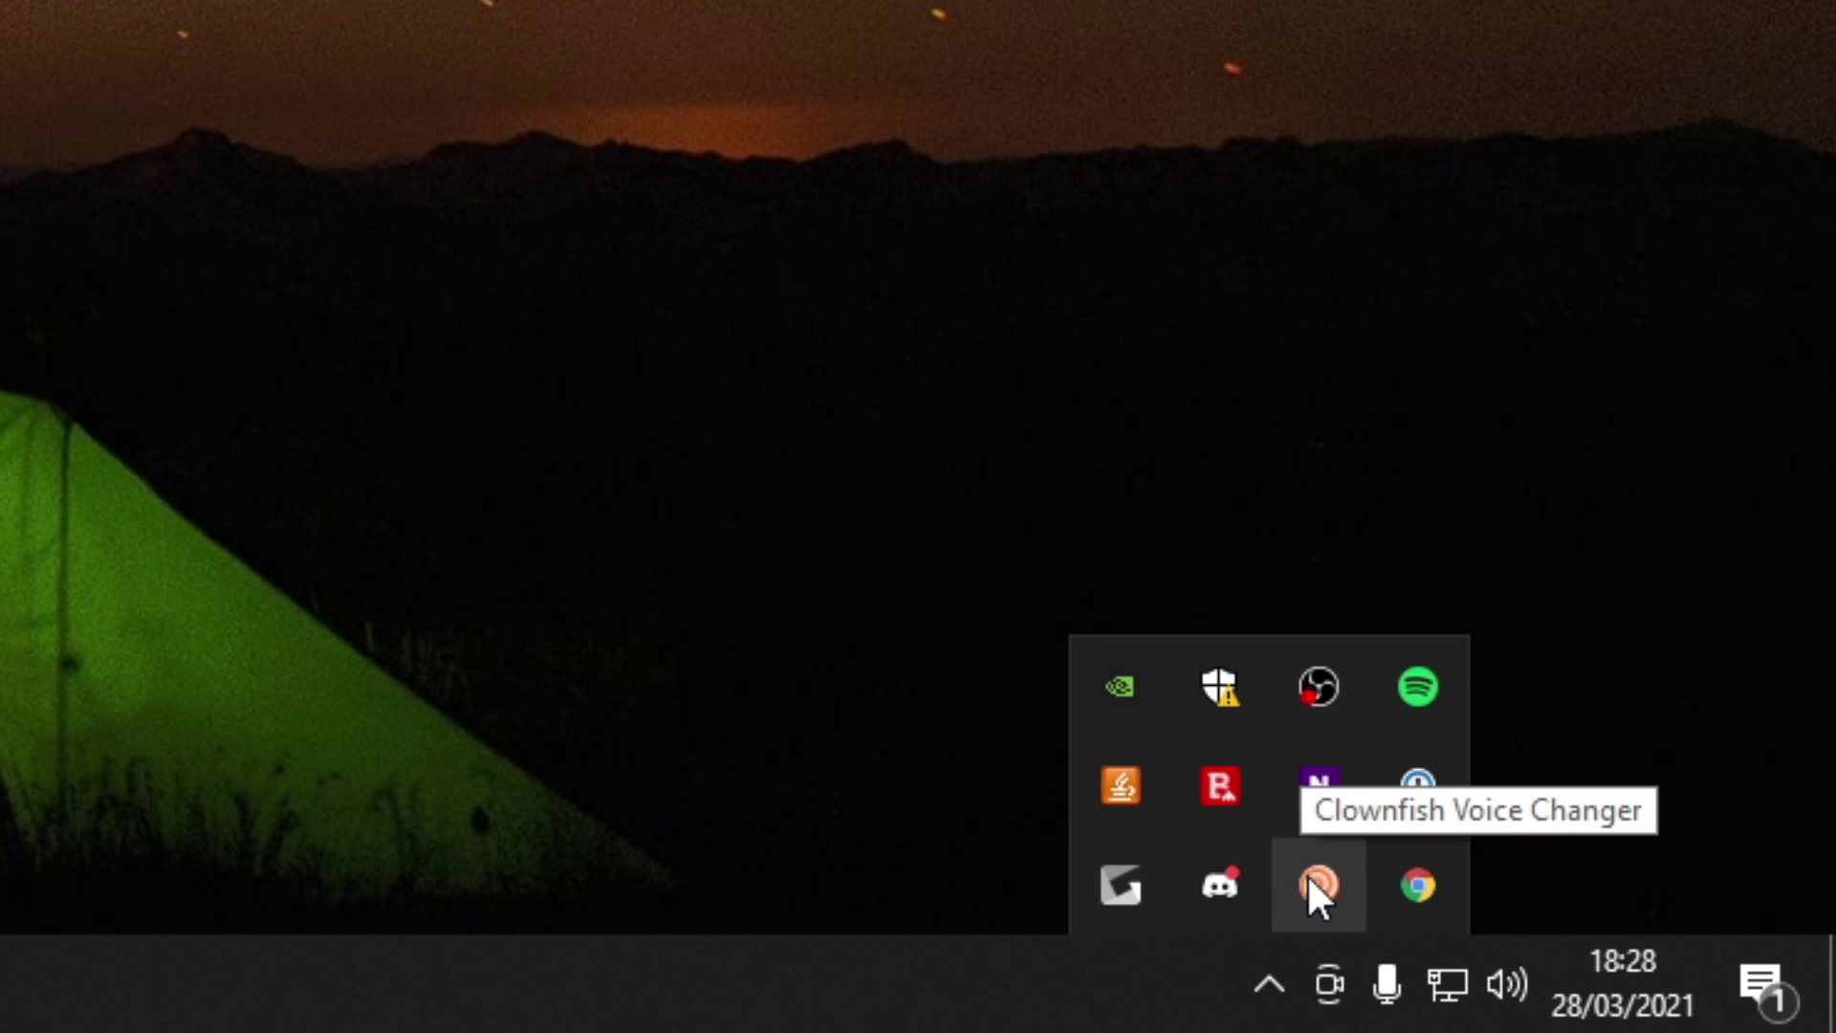
right_click(1308, 875)
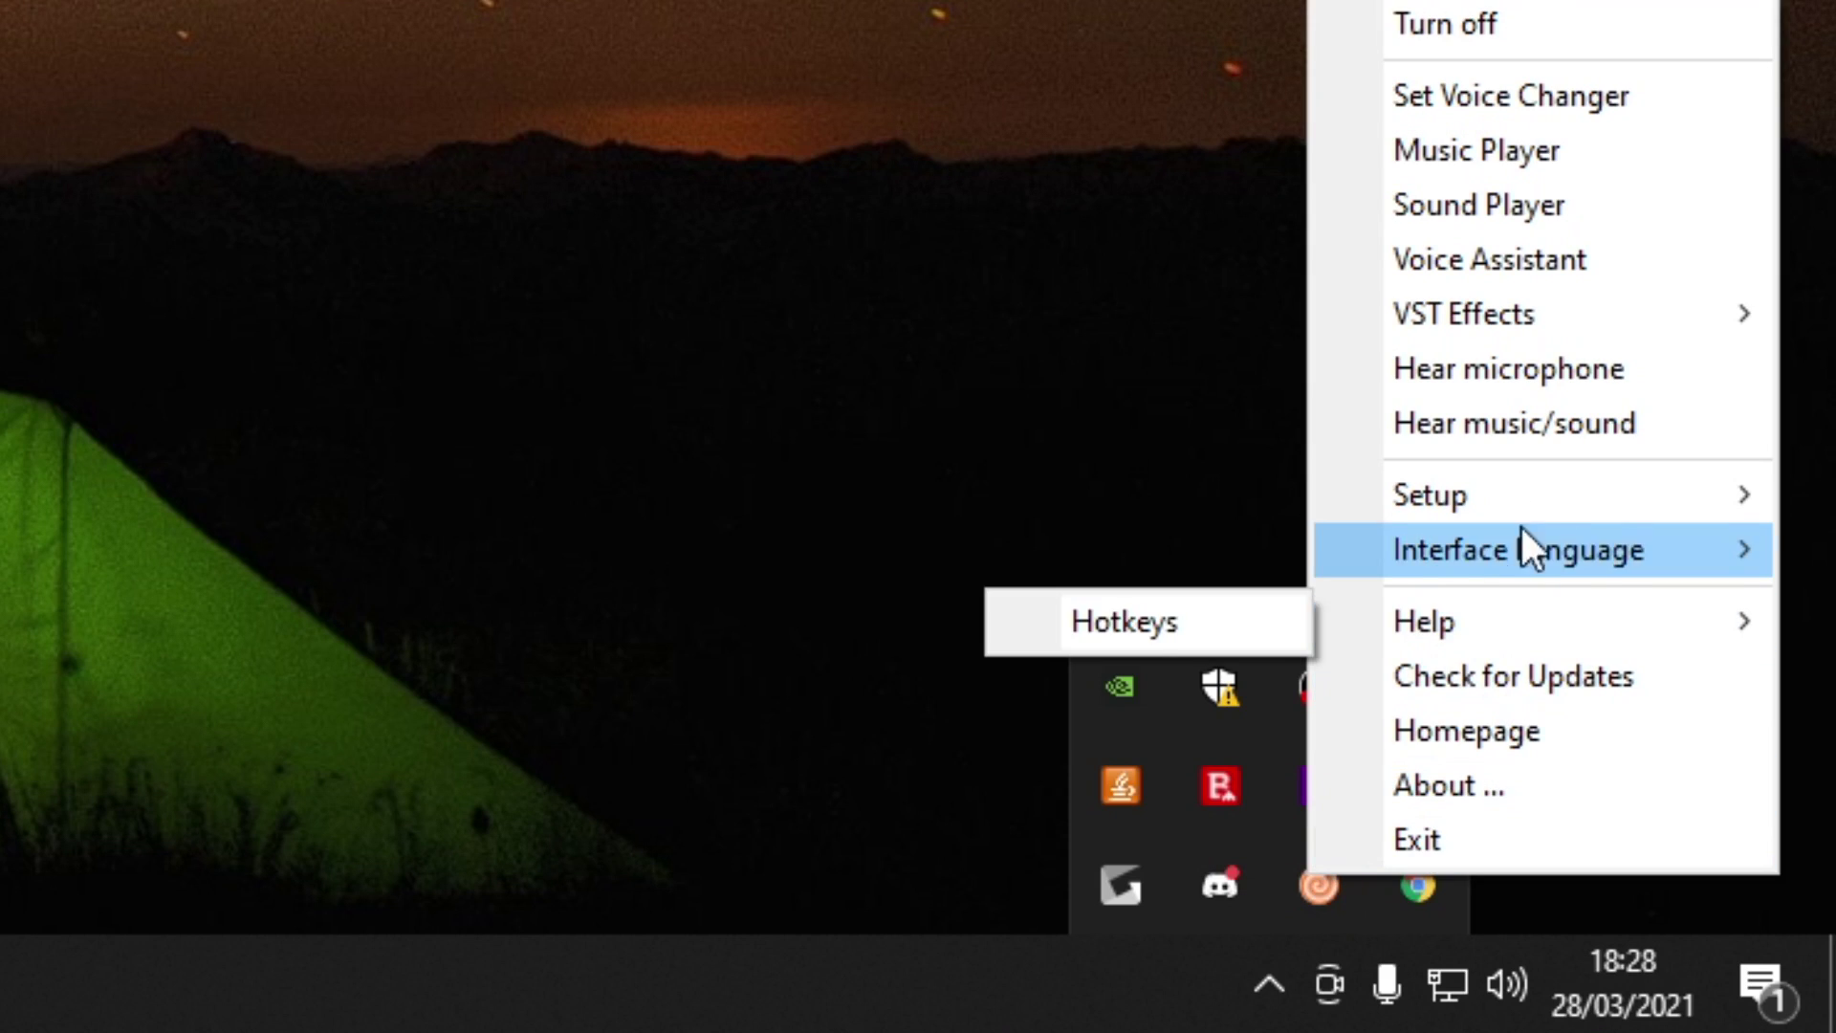
mouse_move(1551, 473)
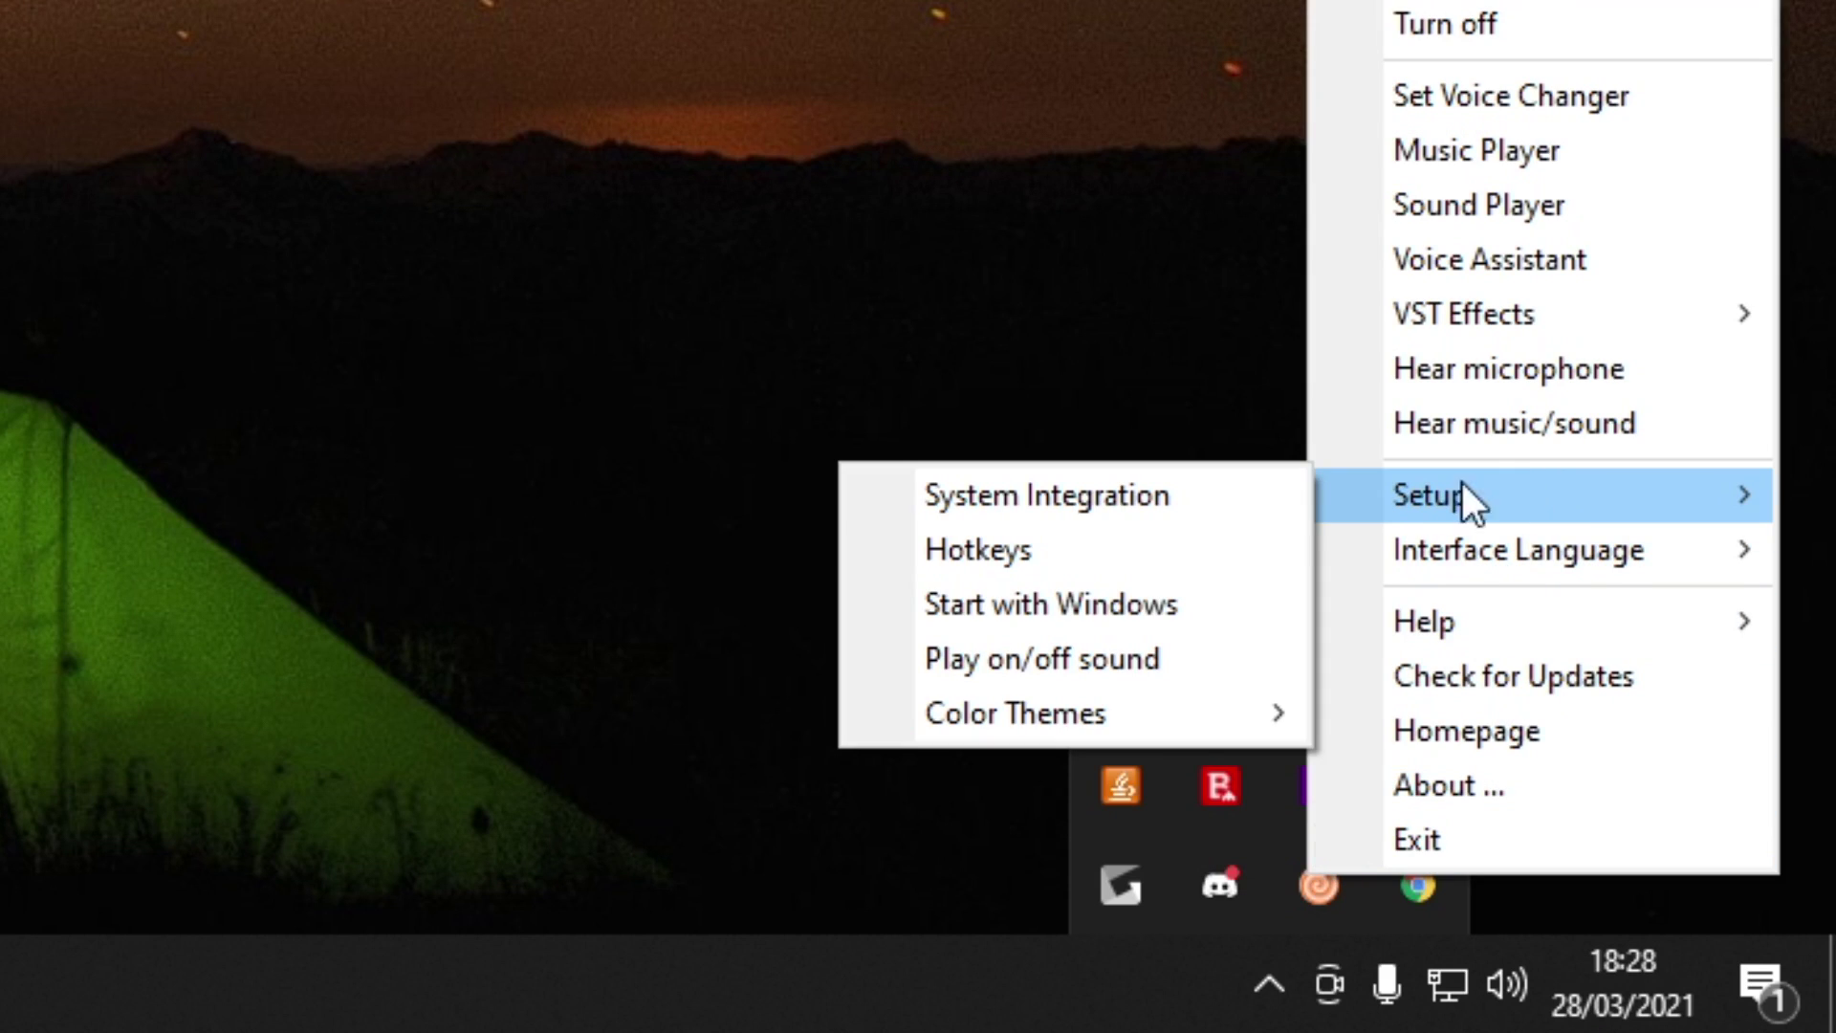
left_click(1162, 503)
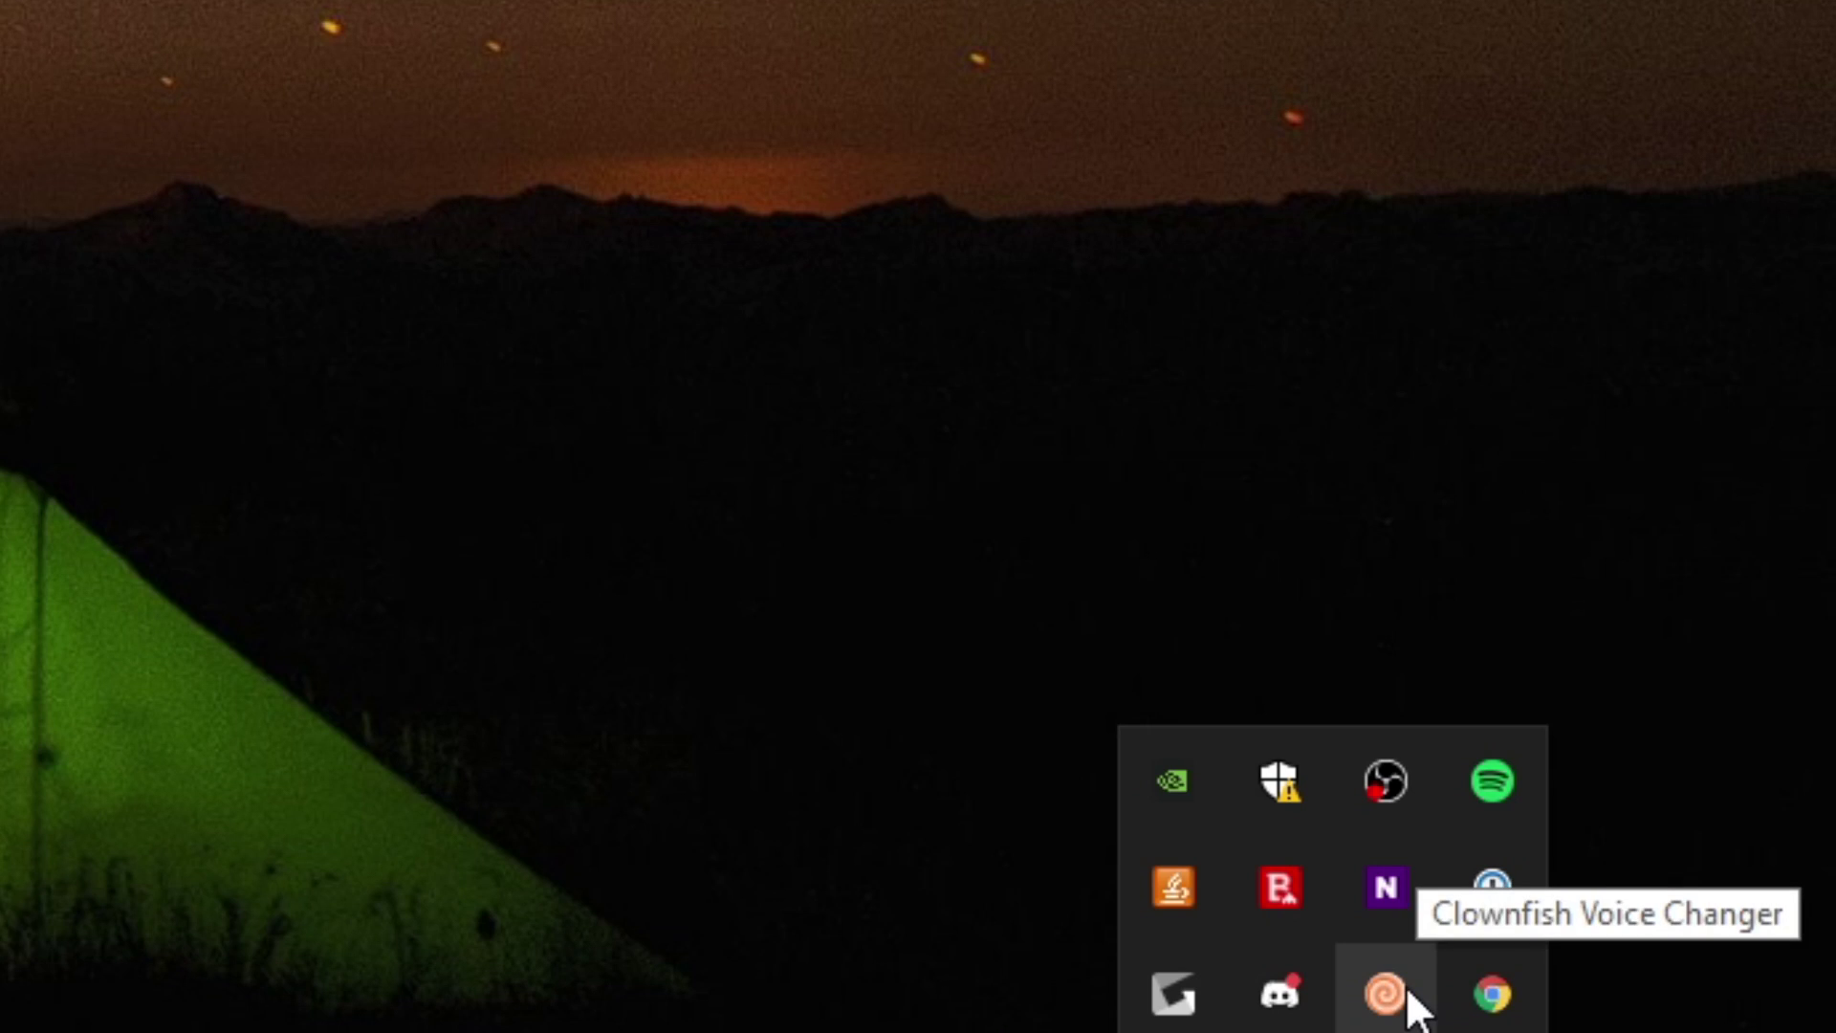
Step: Open Clownfish's Set Voice Changer window, try the Helium pitch effect and clear it
right_click(1409, 995)
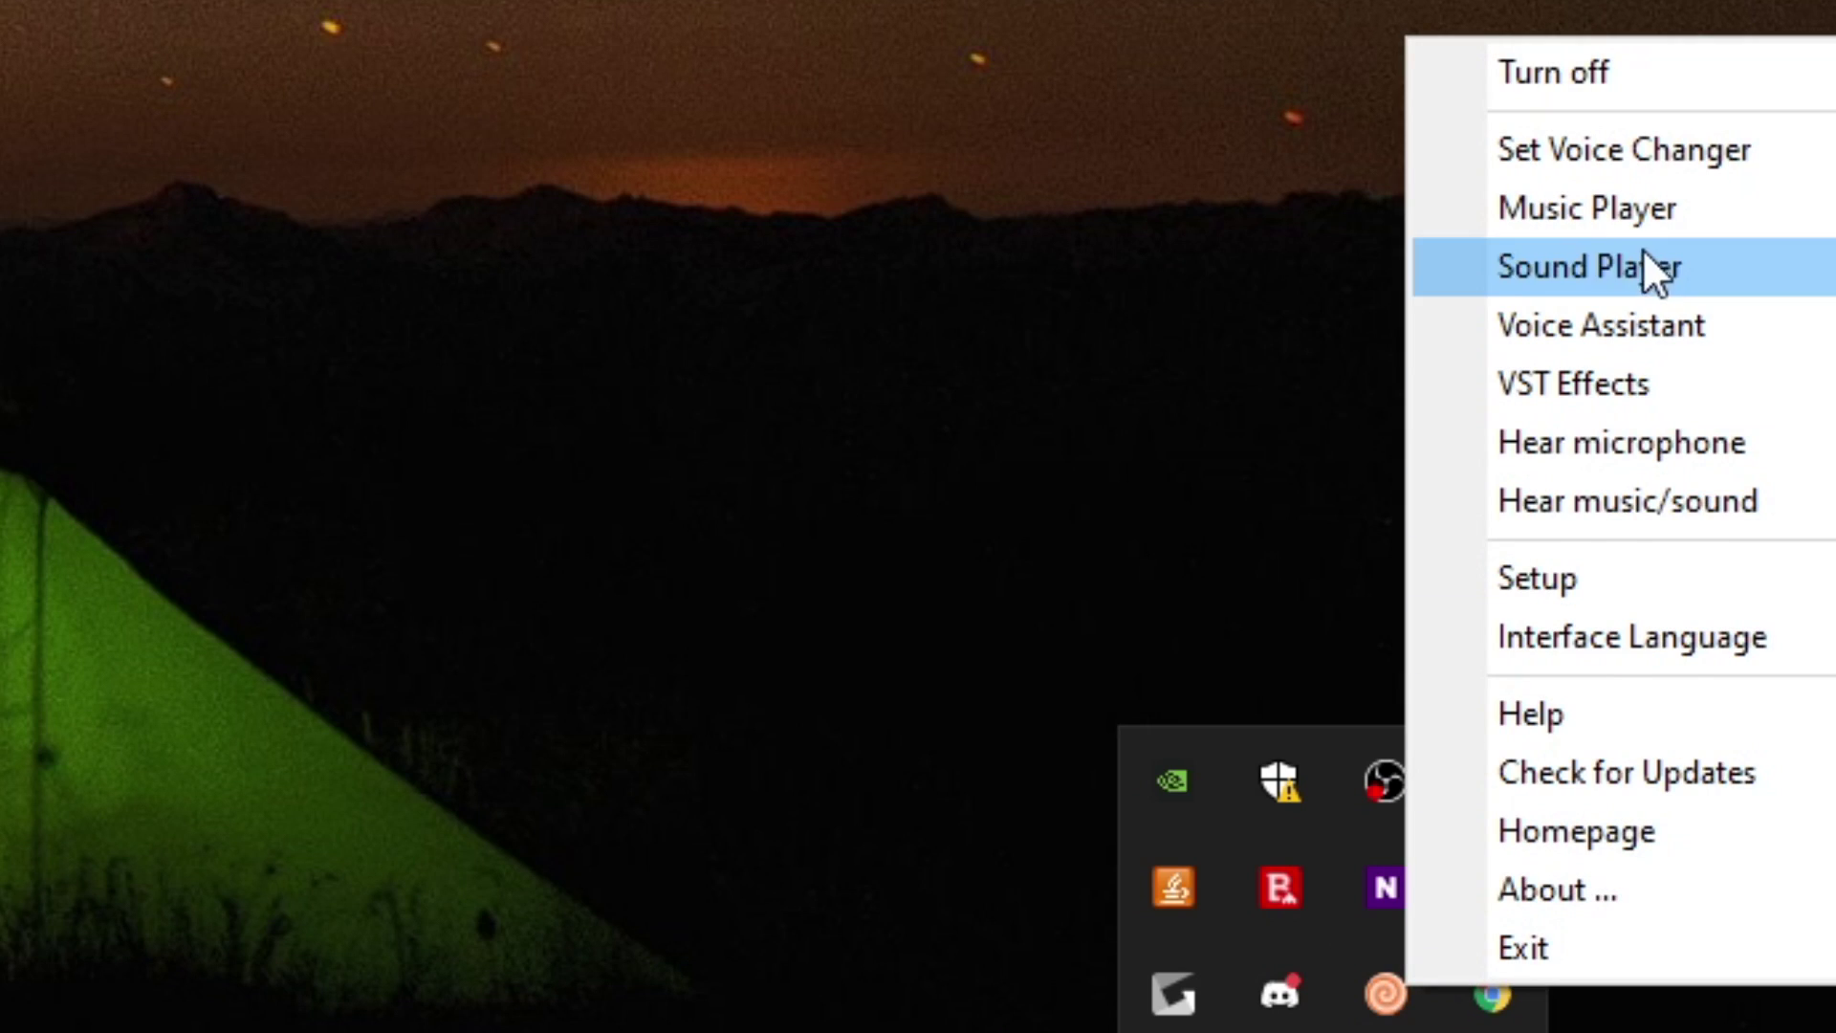
left_click(1623, 151)
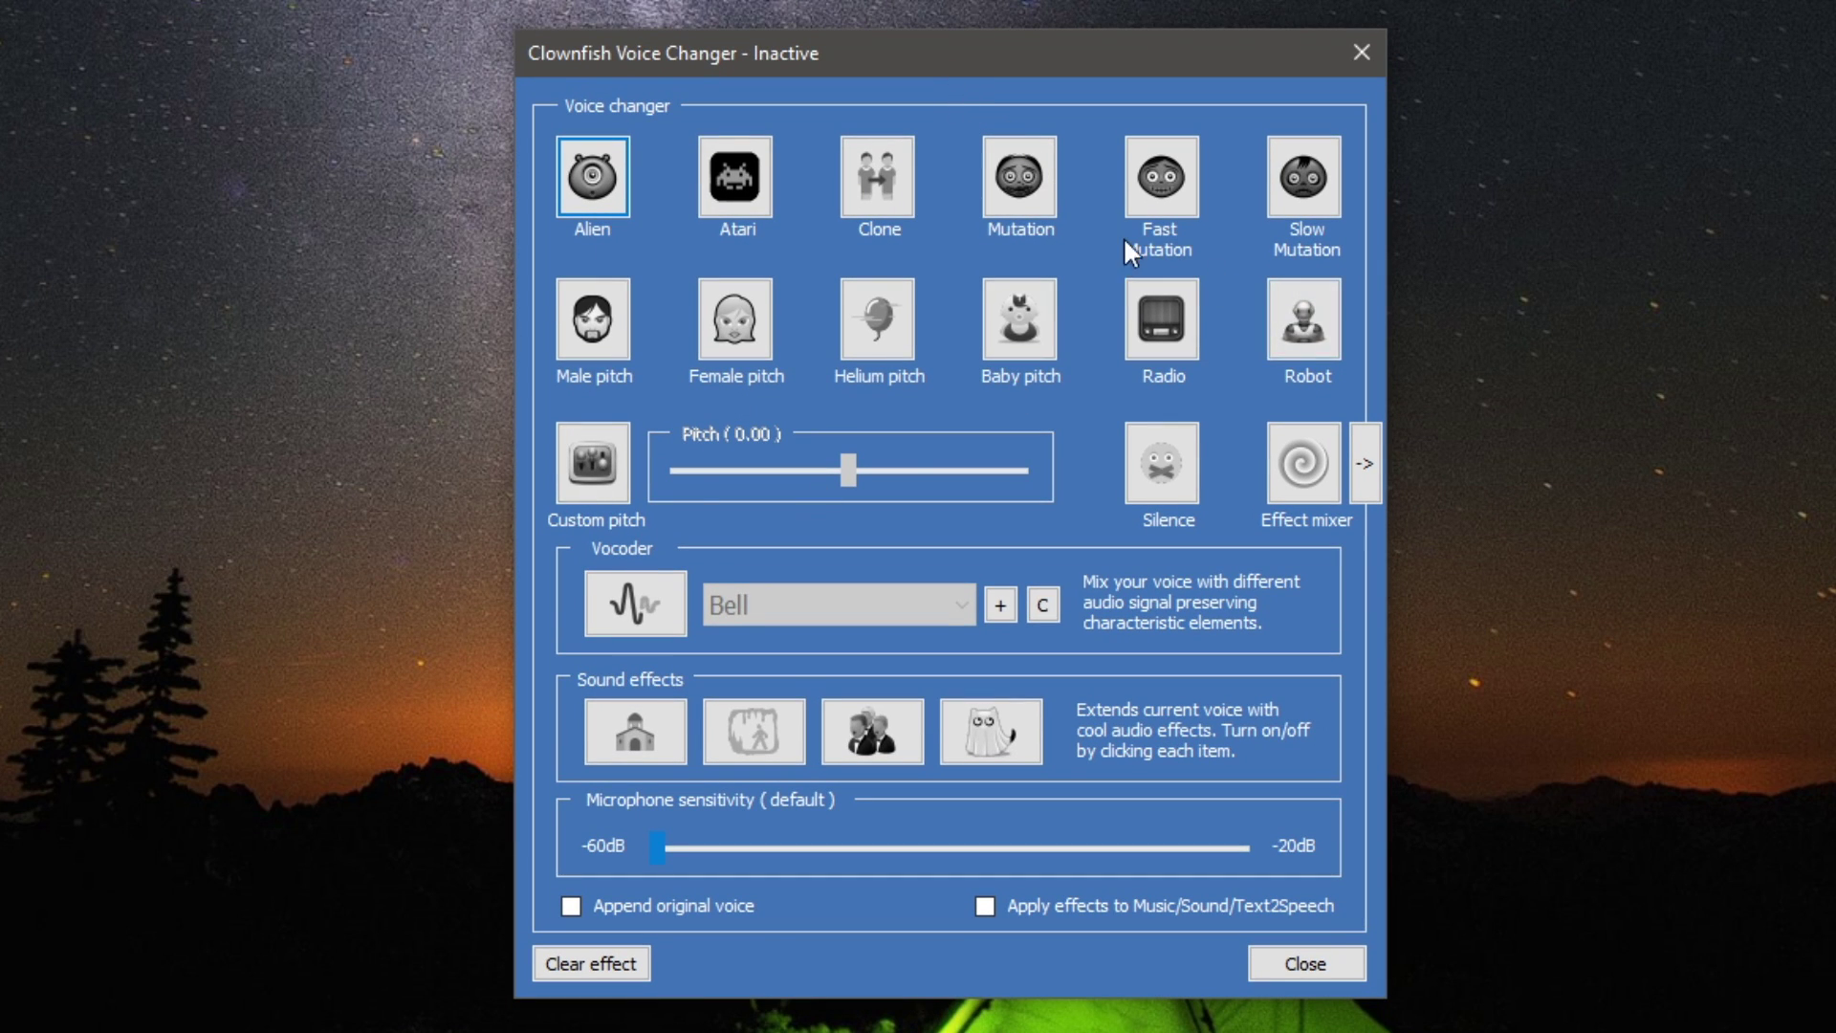
left_click(891, 306)
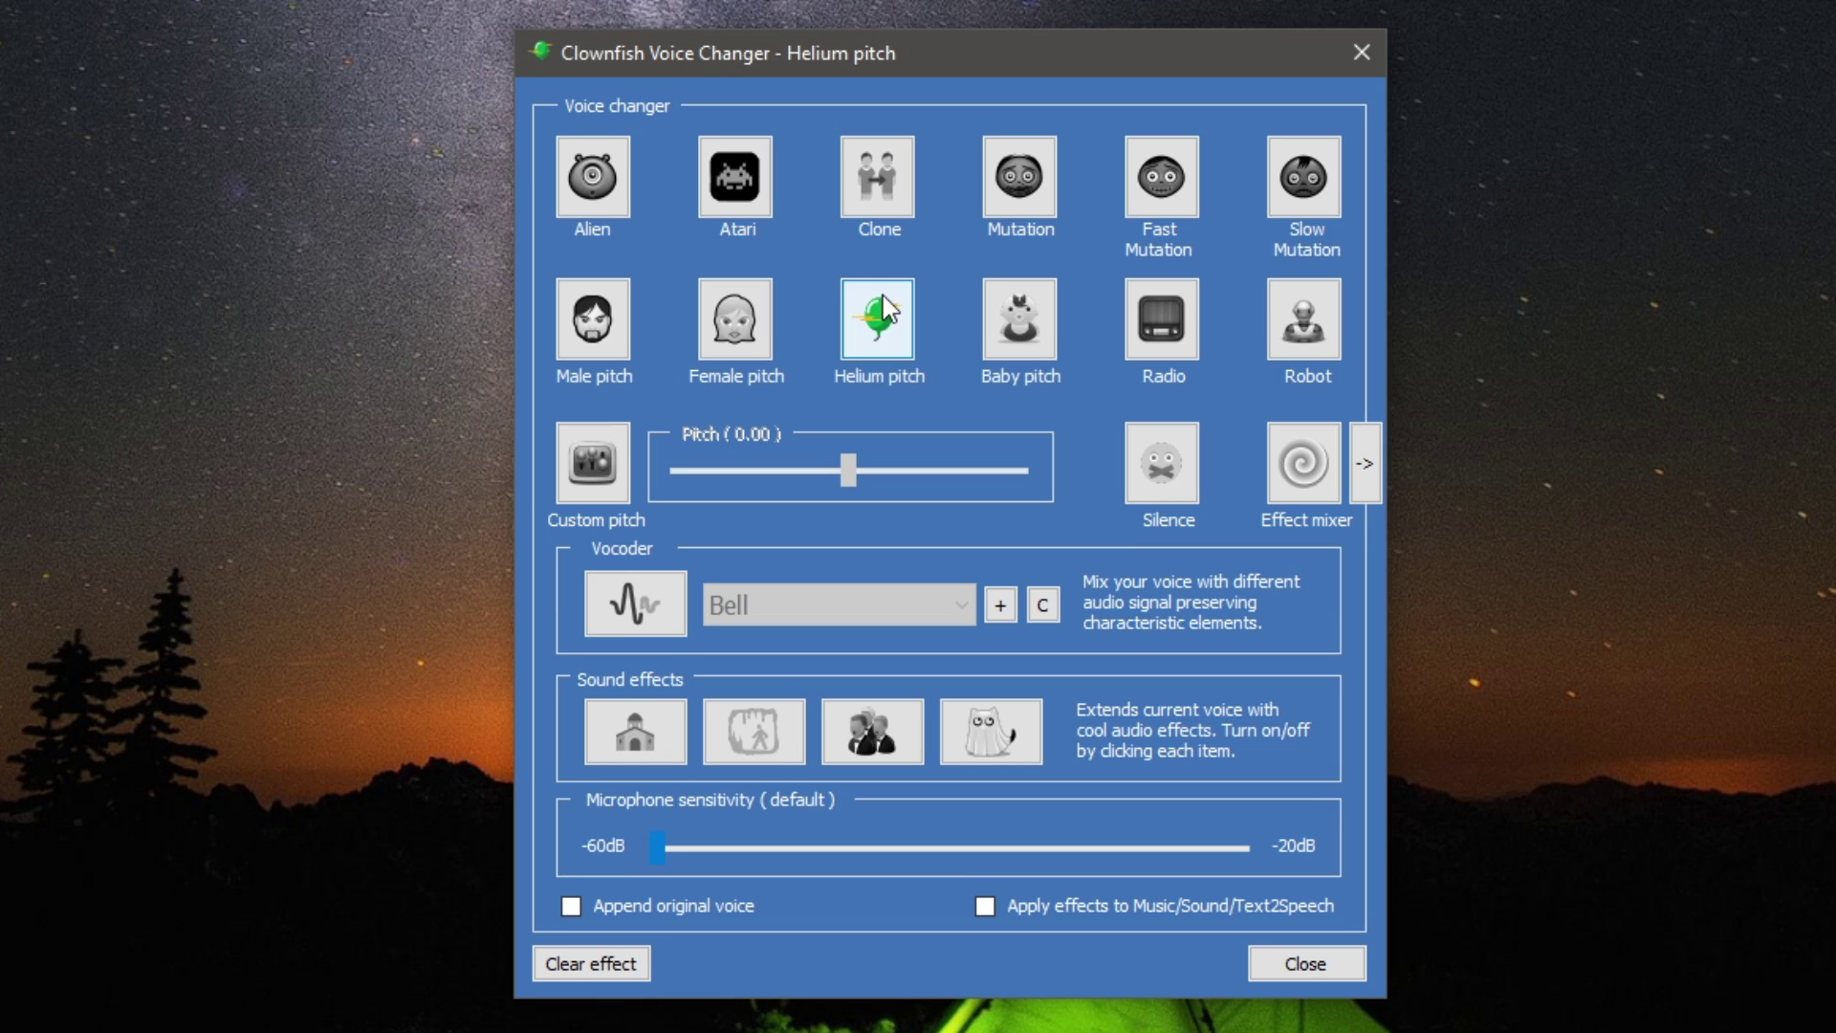
left_click(608, 958)
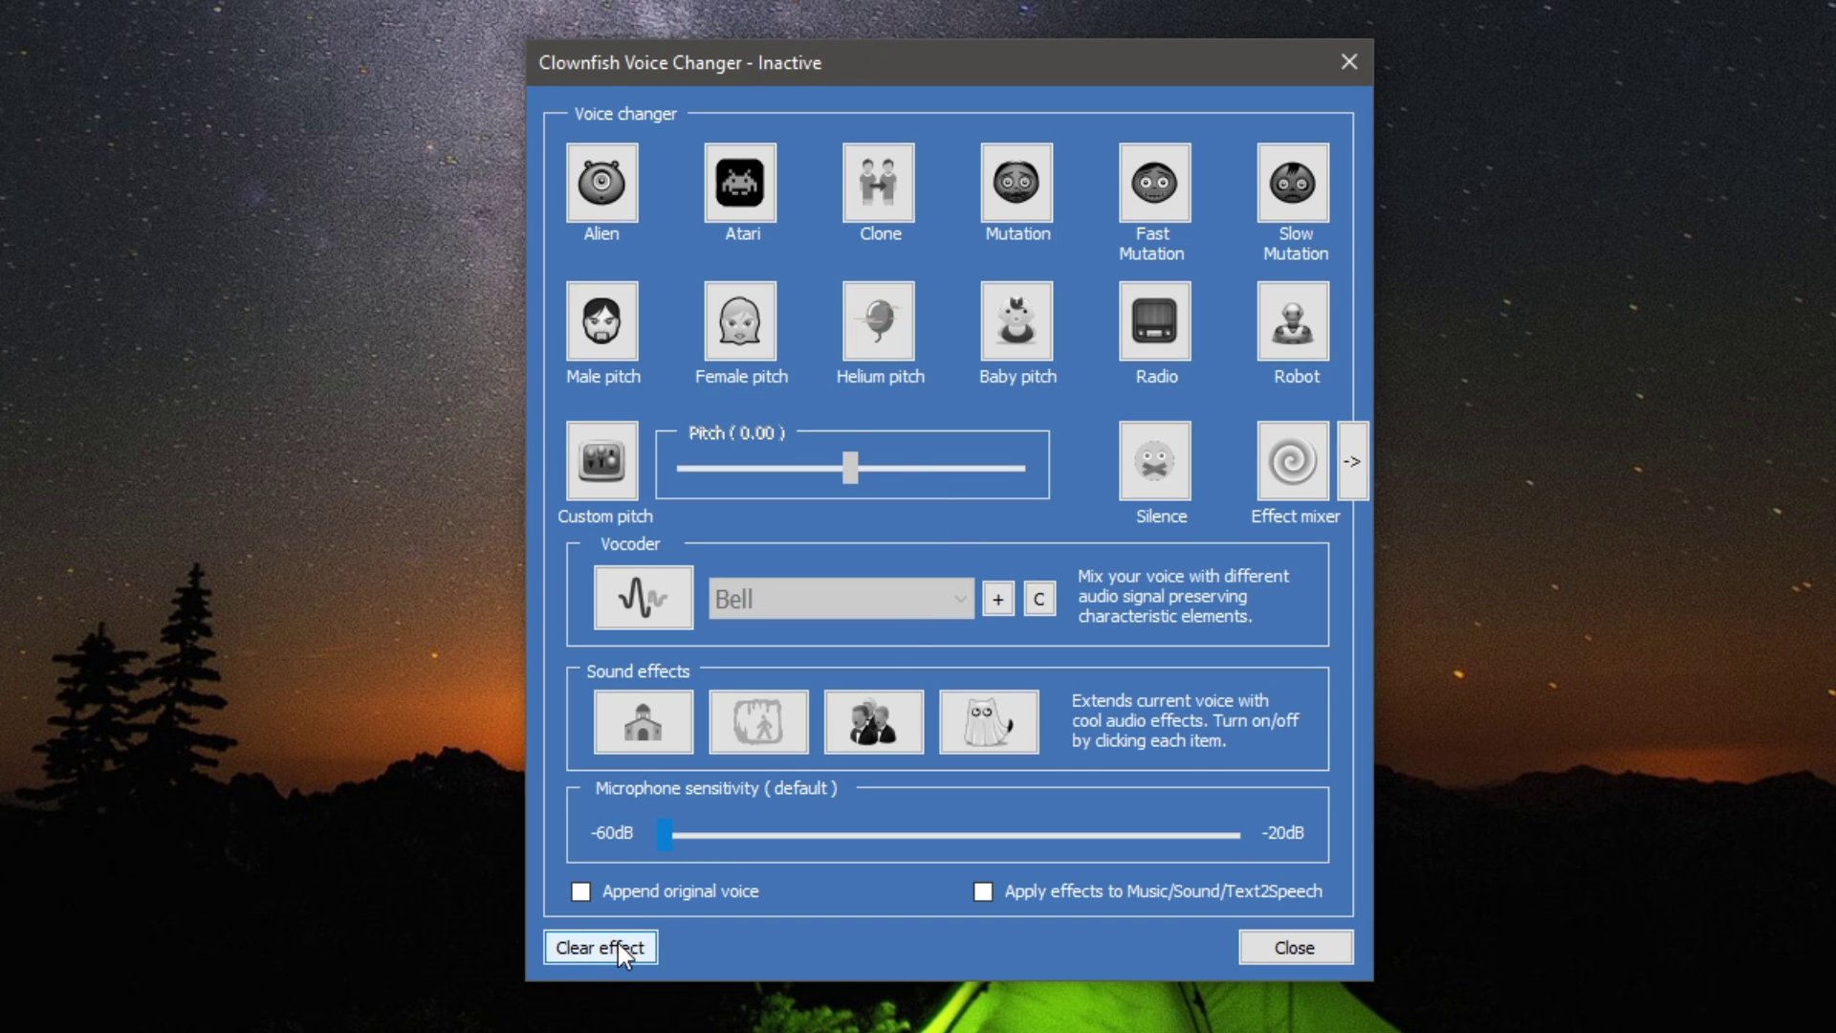